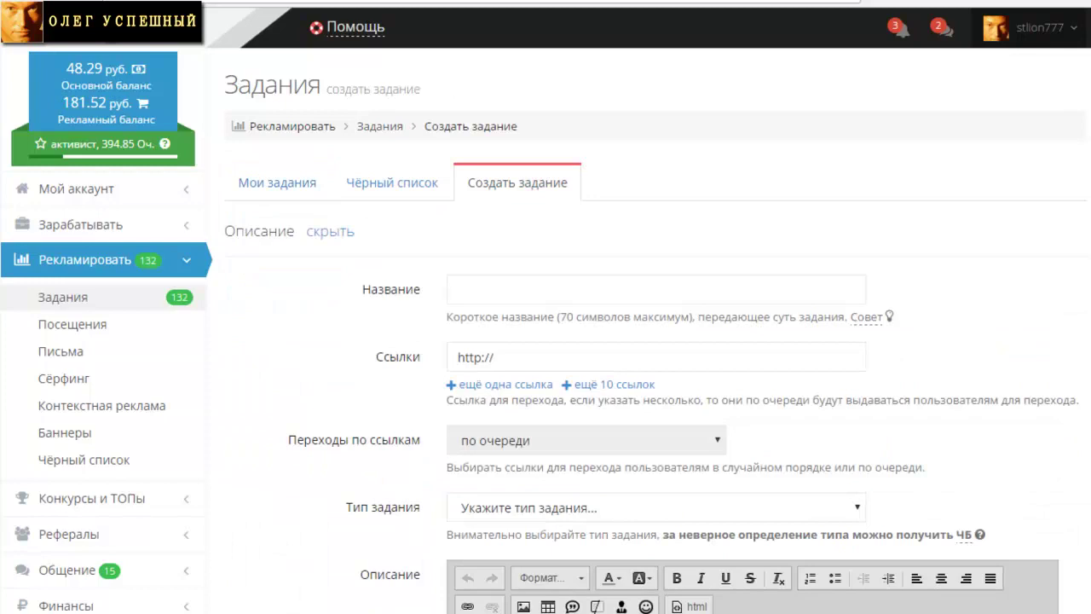
- Set the new task's type to "YouTube - всё что связано с youtube"
{"action": "left_click", "coordinate": [657, 289]}
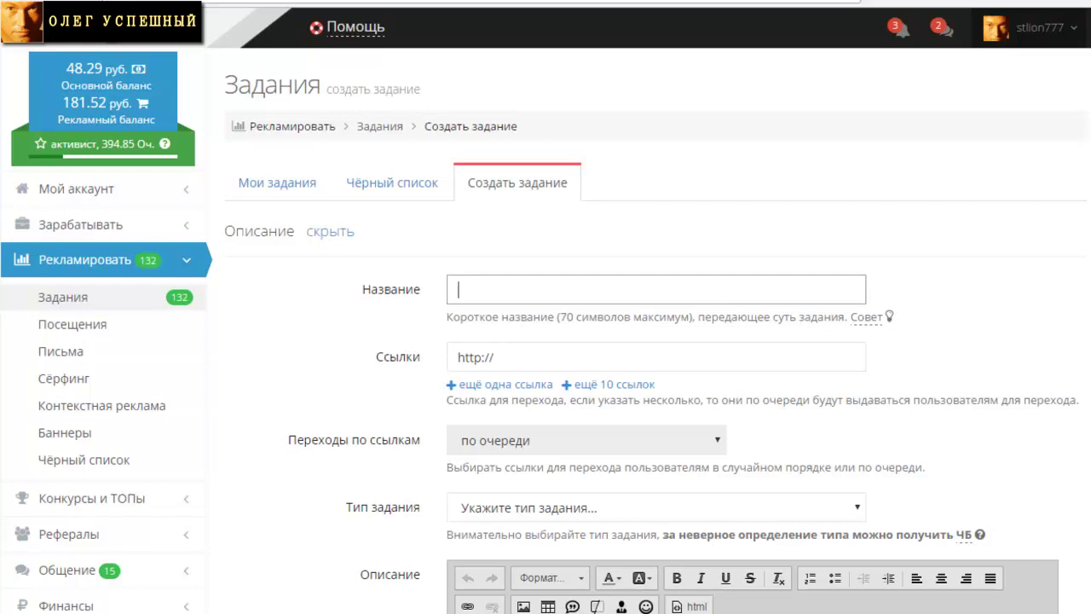
{"action": "key", "text": "Tab"}
{"action": "key", "text": "Tab"}
{"action": "key", "text": "Tab"}
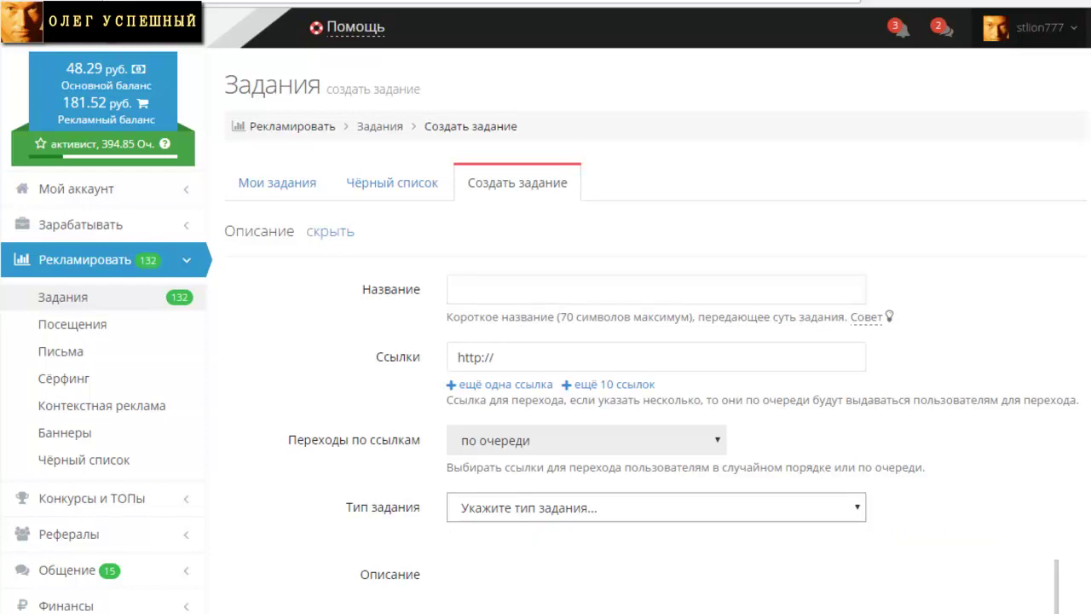
{"action": "key", "text": "alt+Down"}
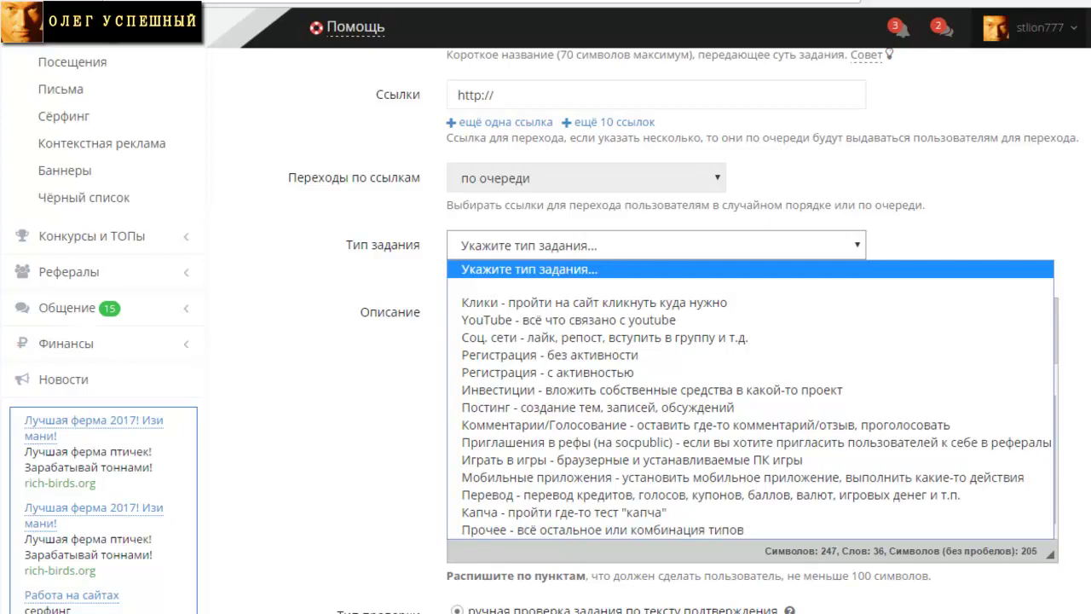
{"action": "key", "text": "Down"}
{"action": "key", "text": "Down"}
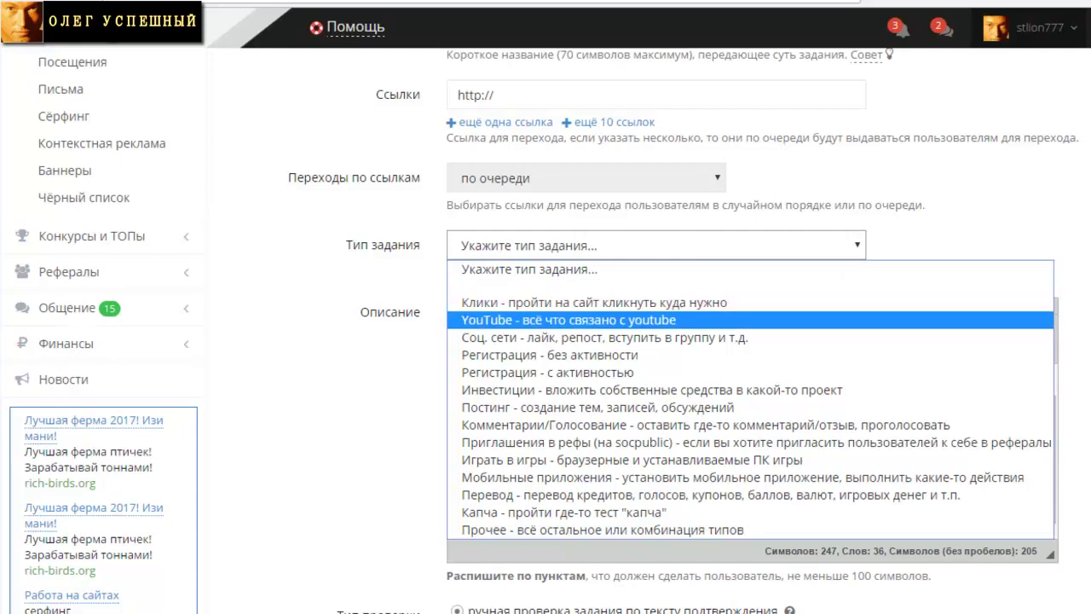
{"action": "key", "text": "Down"}
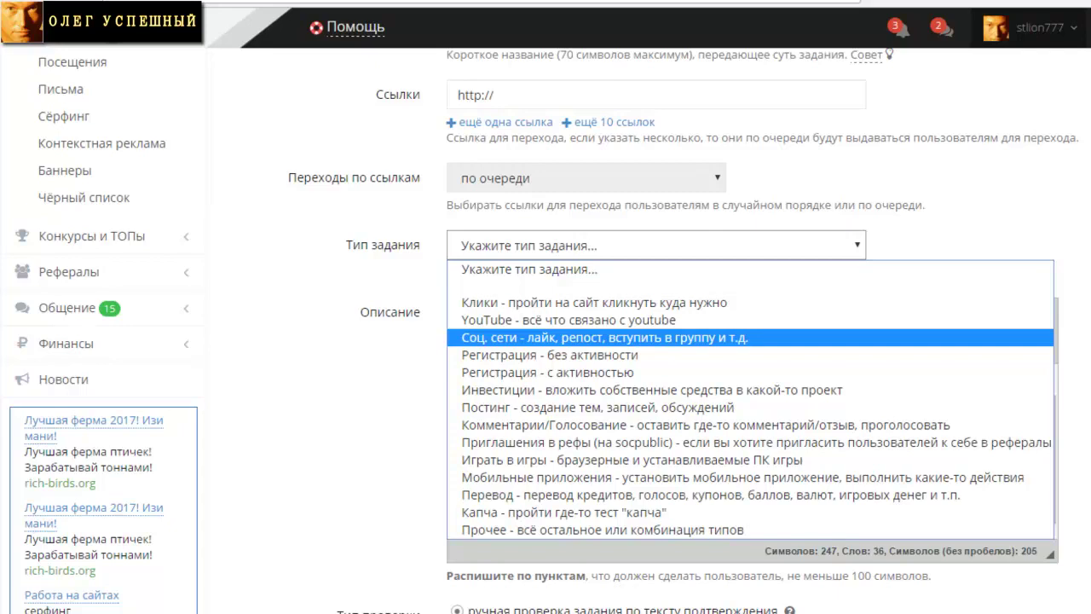
{"action": "key", "text": "Up"}
{"action": "key", "text": "Return"}
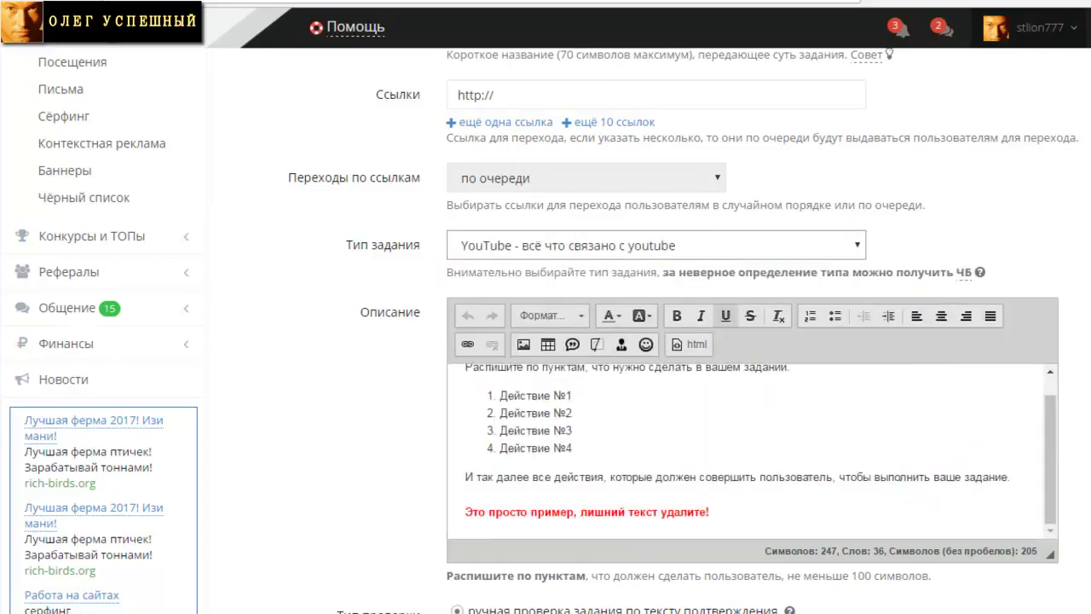
- Replace the sample description with Russian instructions to log in to a YouTube account, search for the channel by its name, and subscribe ("подписаться на канал")
{"action": "key", "text": "Tab"}
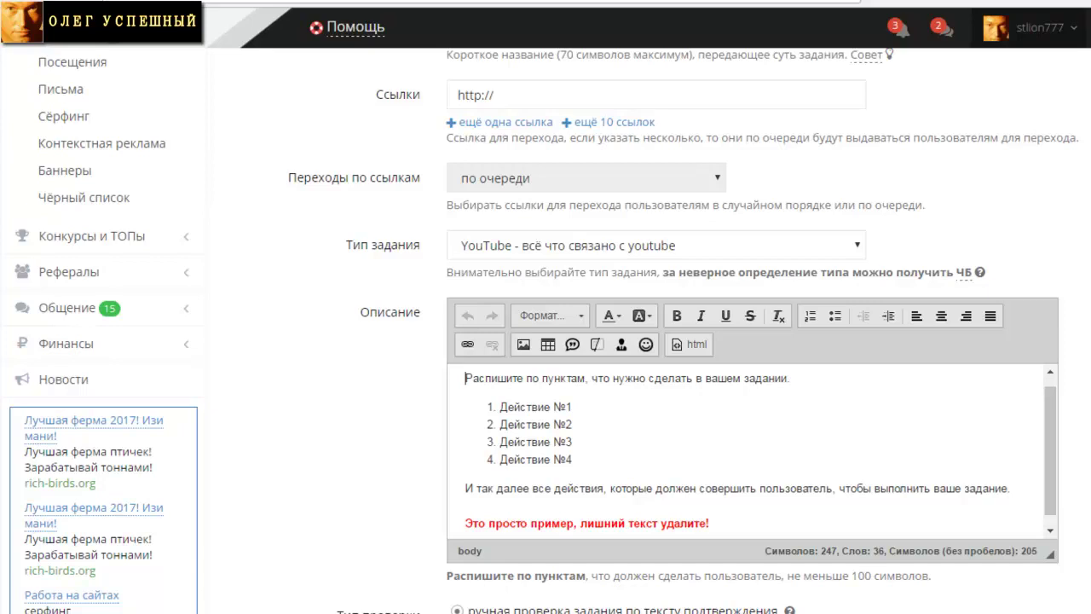
{"action": "key", "text": "ctrl+a"}
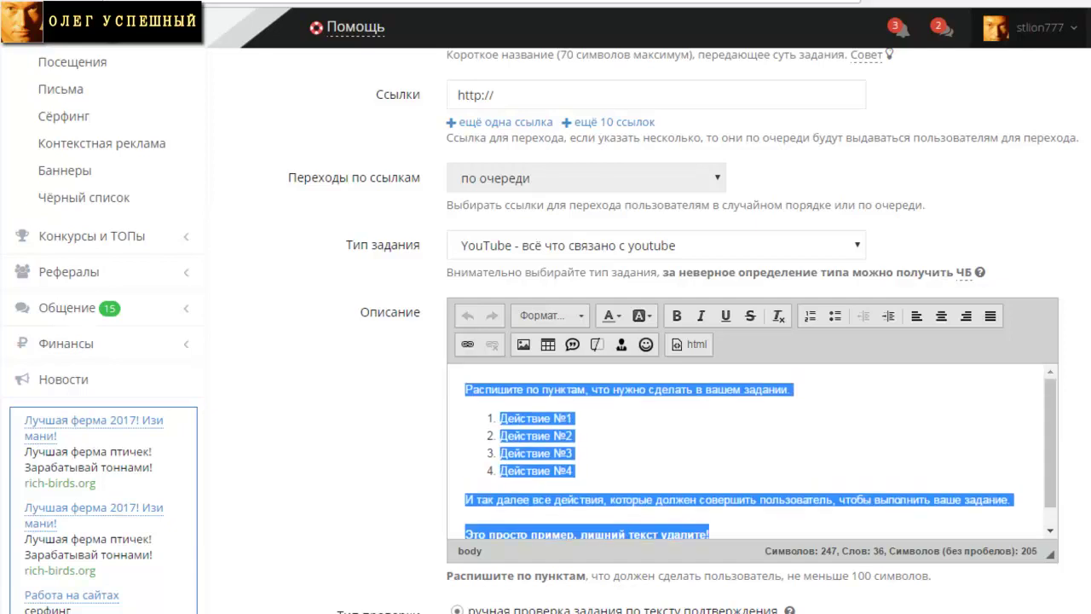
{"action": "key", "text": "BackSpace"}
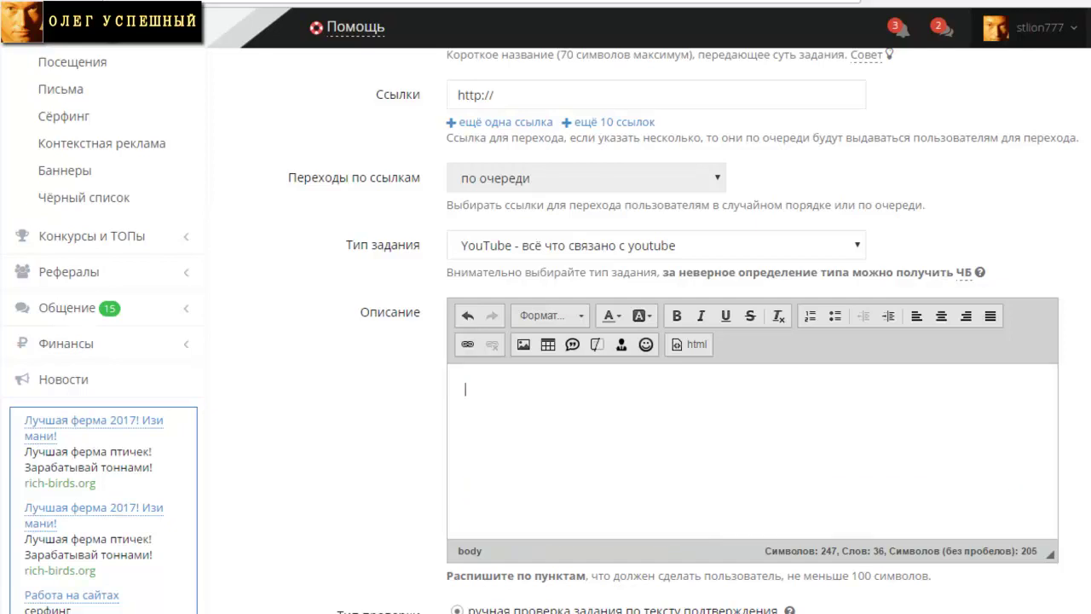
{"action": "type", "text": "войти в свой аккаунт Ютуб и в поисковой строке набрать...Олег Успешный - Как заработать в интернете подписаться на канал"}
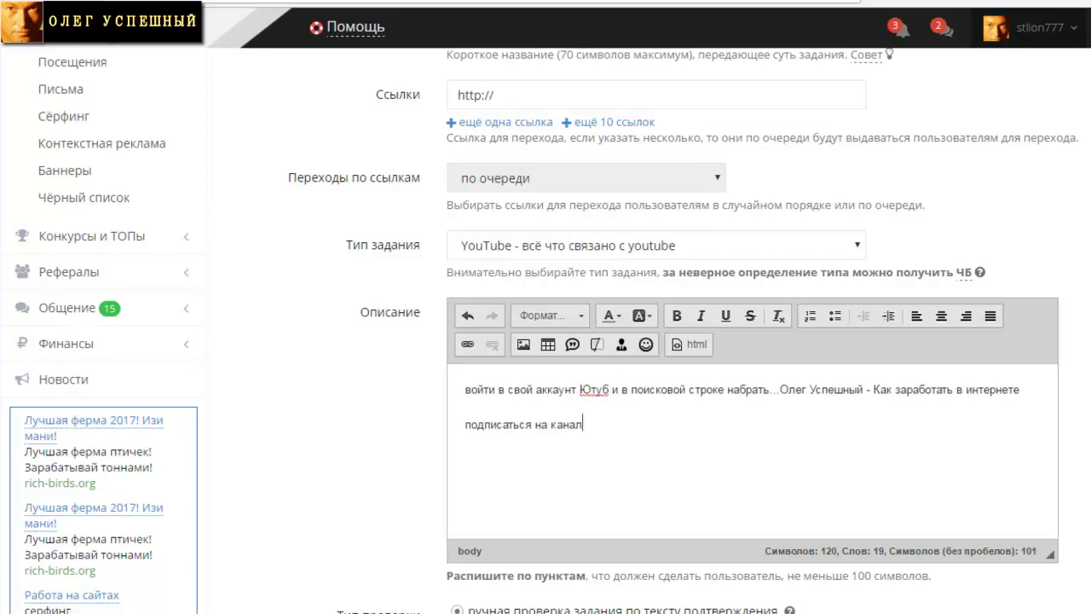
- Replace the sample confirmation information with two lines: "пришлите ссылку на свой канал" and "Откройте - Подписки на своем канале"
{"action": "scroll", "coordinate": [545, 340], "scroll_direction": "down", "scroll_amount": 3}
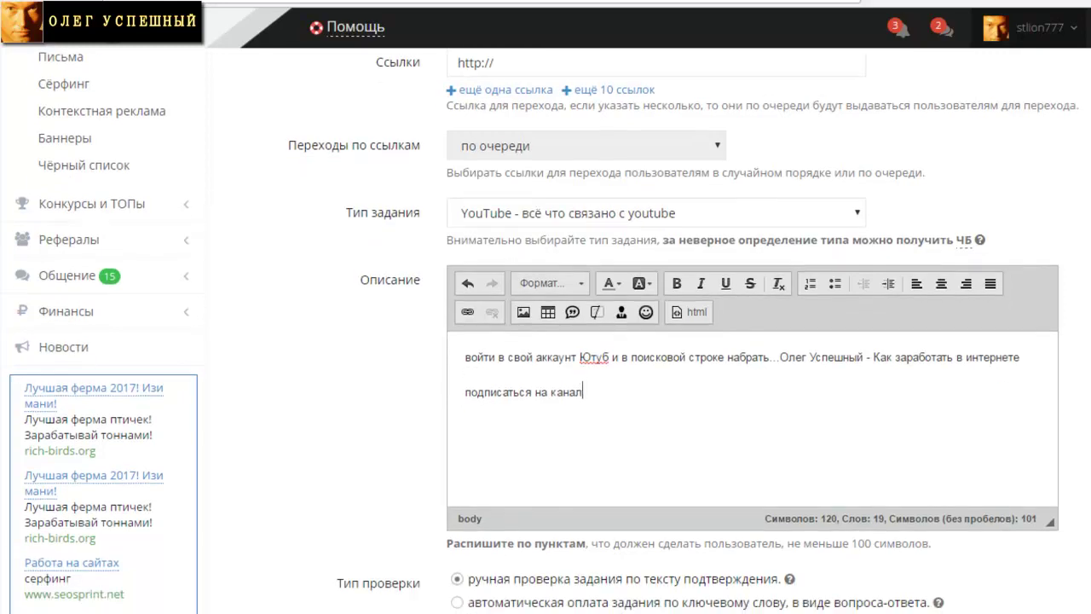
{"action": "scroll", "coordinate": [546, 341], "scroll_direction": "down", "scroll_amount": 2}
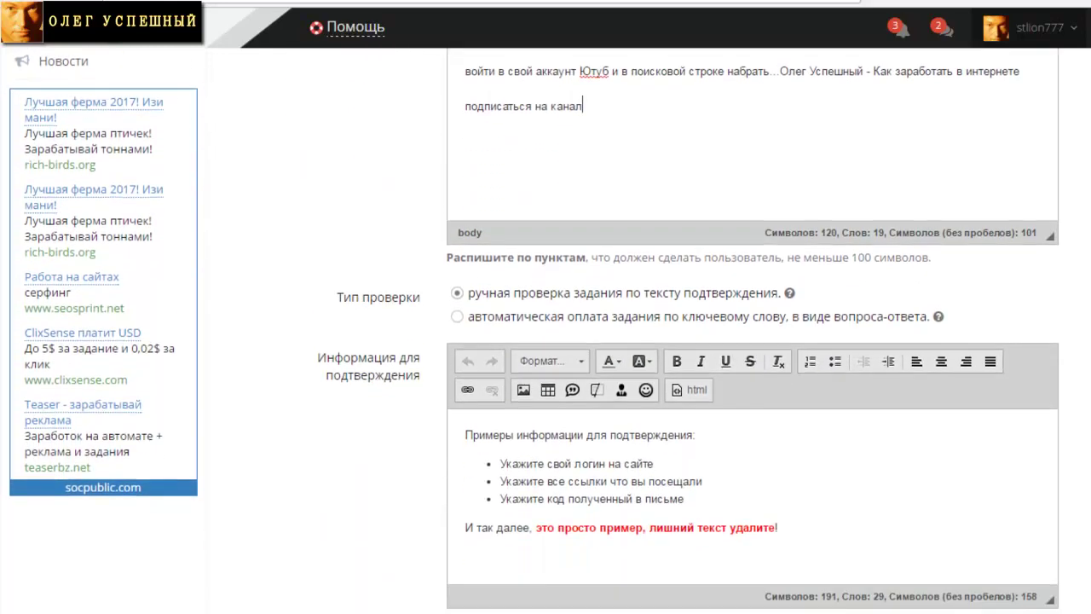
{"action": "scroll", "coordinate": [546, 341], "scroll_direction": "down", "scroll_amount": 1}
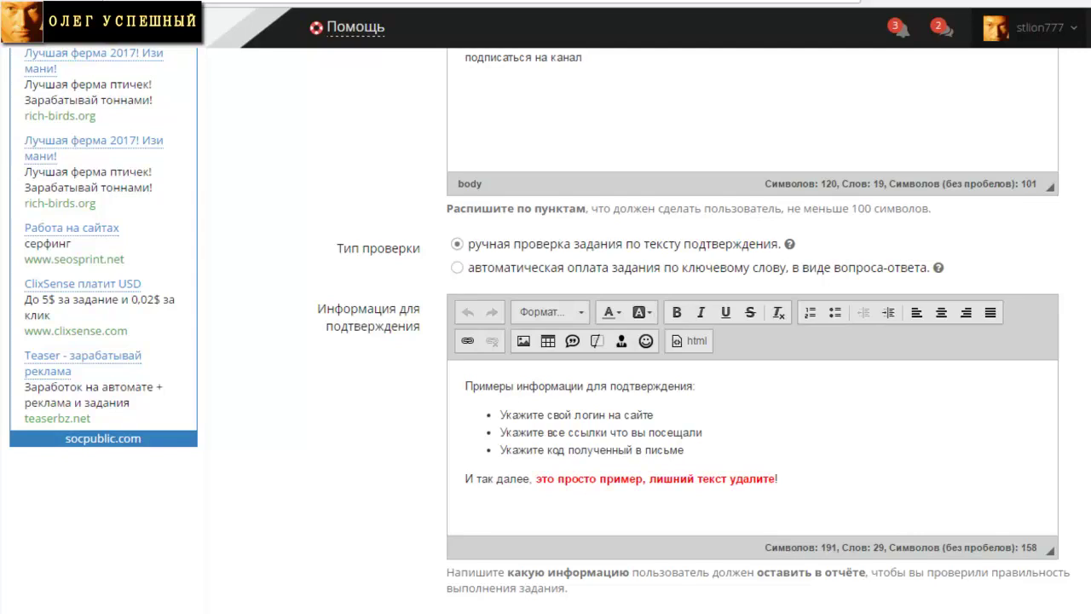
{"action": "left_click_drag", "start_coordinate": [778, 478], "coordinate": [464, 385]}
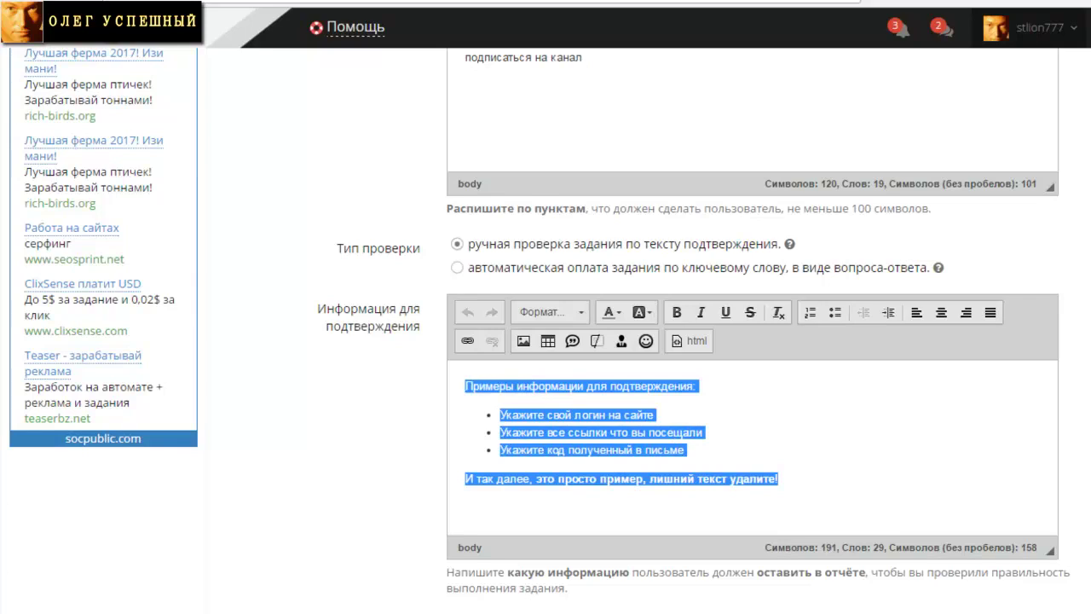
{"action": "key", "text": "BackSpace"}
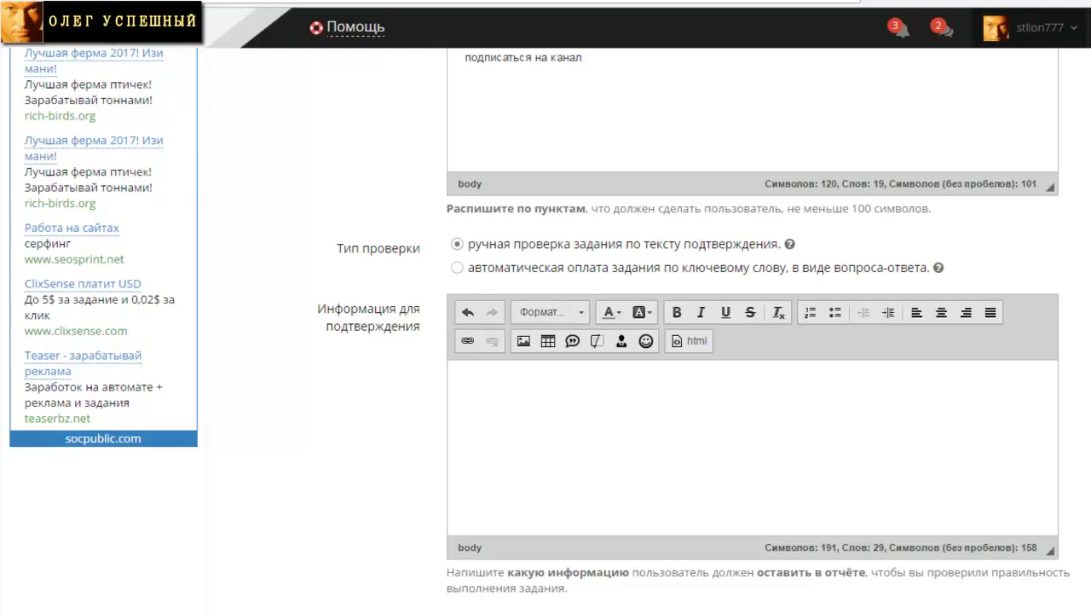
{"action": "type", "text": "пришлите ссылку на свой канал"}
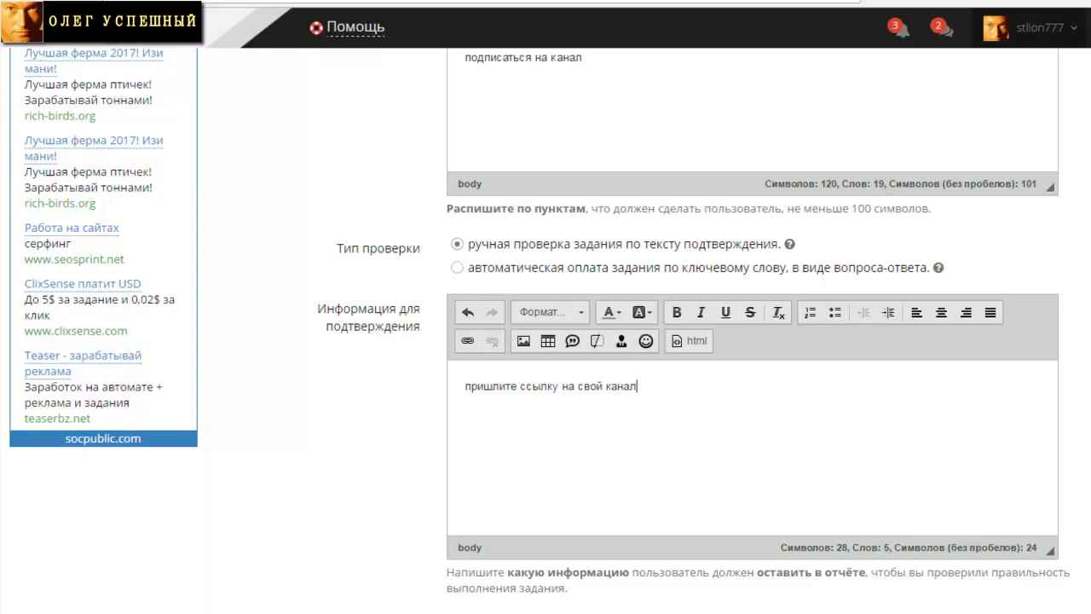
{"action": "key", "text": "Return"}
{"action": "type", "text": "Откройте - Подписки на своем канале"}
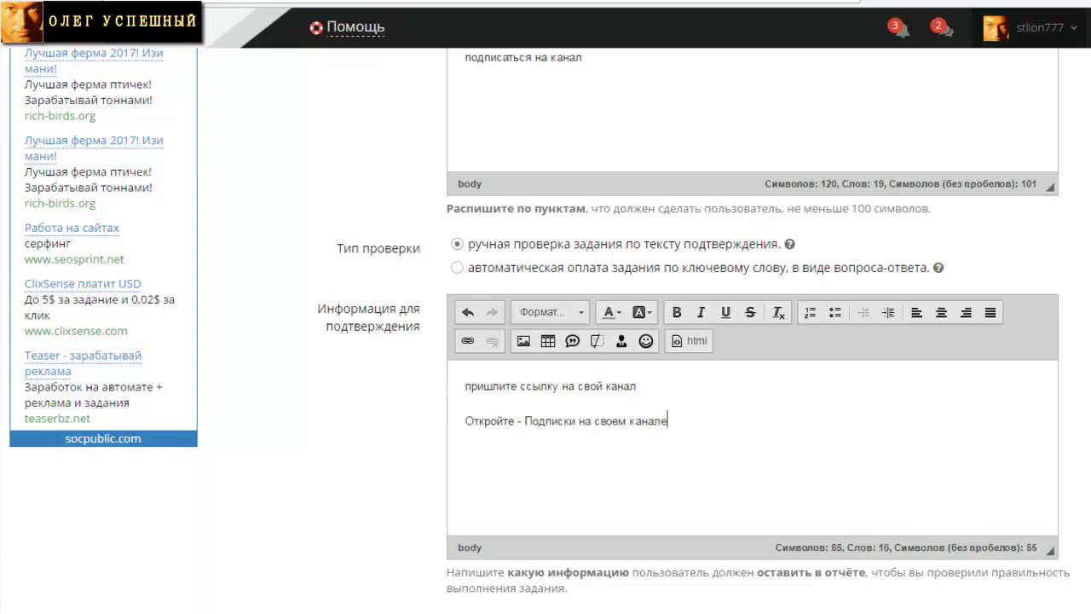
- Examine the task's time, profile and geo targeting settings, collapsing each section again after viewing it
{"action": "scroll", "coordinate": [545, 340], "scroll_direction": "down", "scroll_amount": 5}
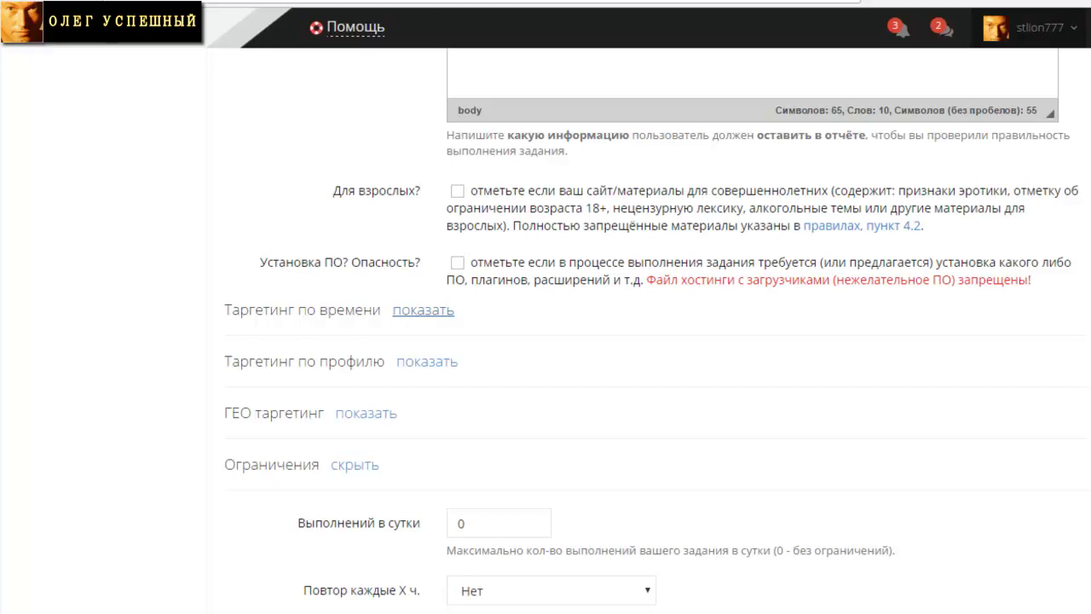
{"action": "left_click", "coordinate": [422, 309]}
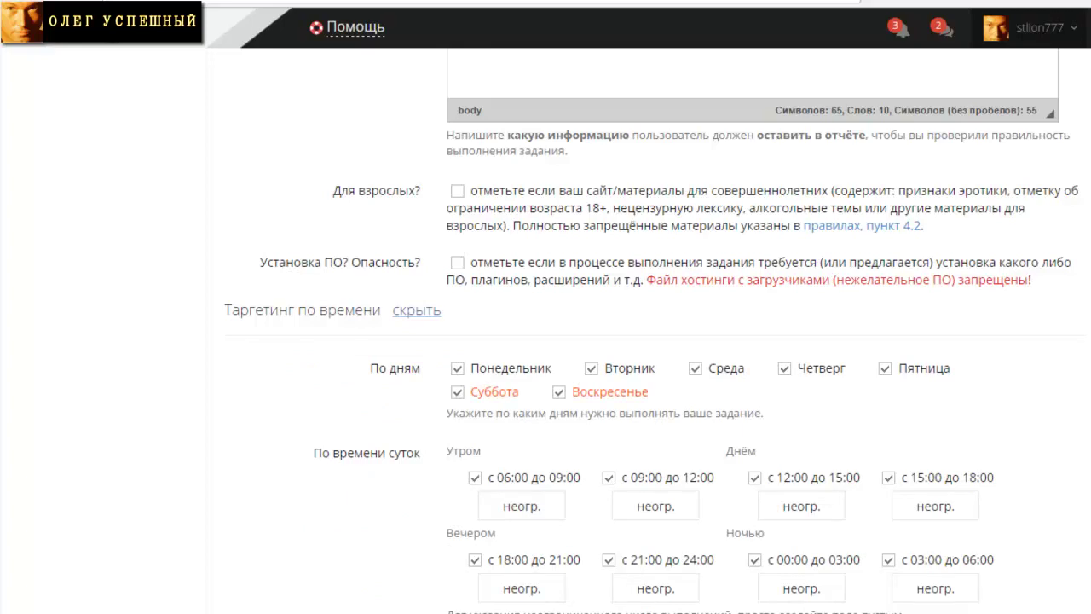
{"action": "left_click", "coordinate": [416, 309]}
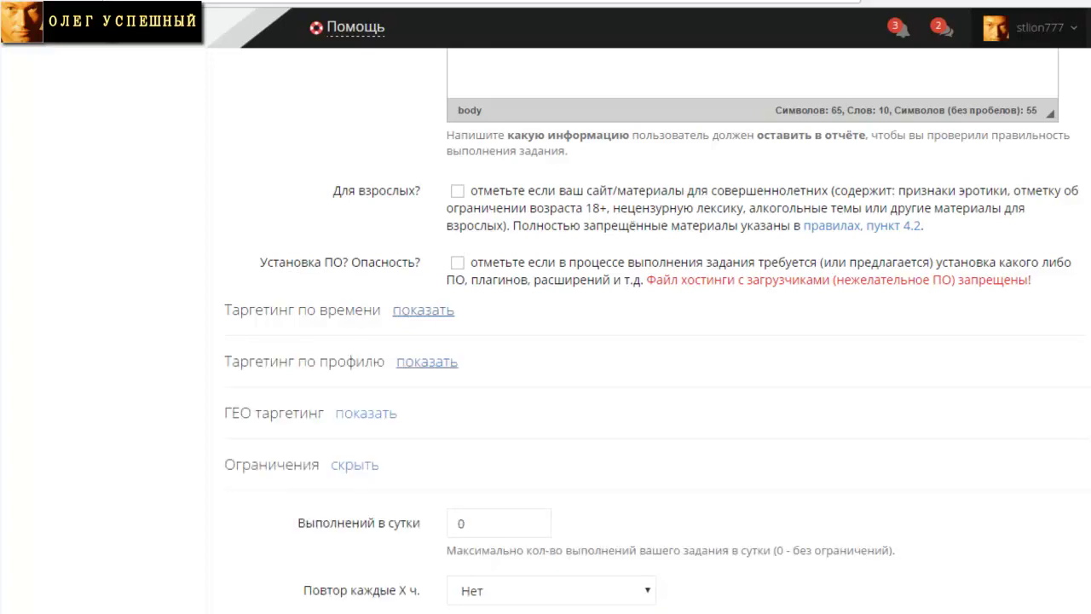
{"action": "left_click", "coordinate": [426, 361]}
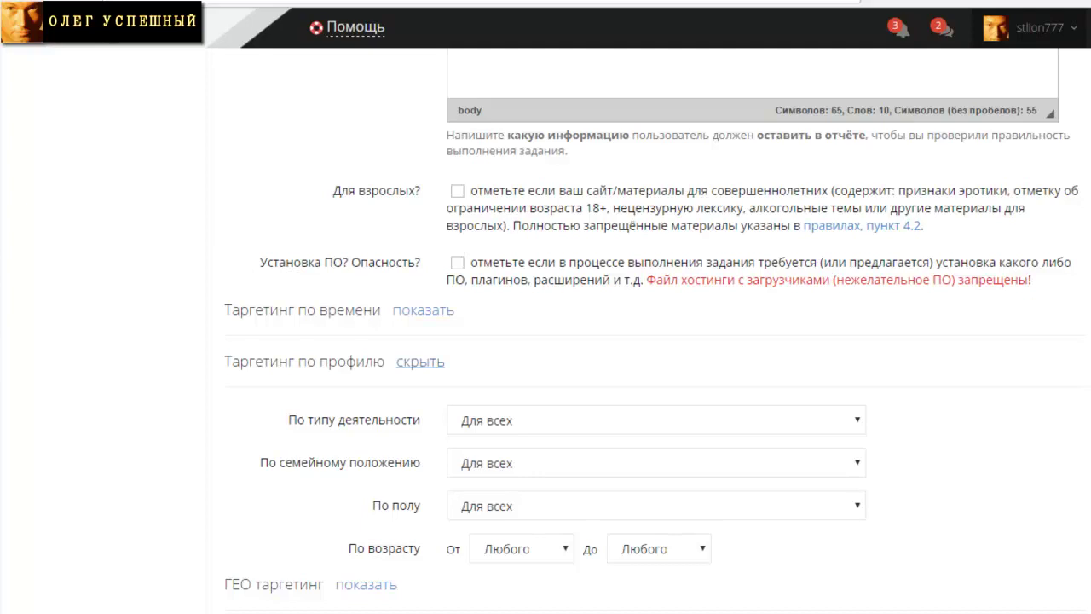
{"action": "scroll", "coordinate": [420, 361], "scroll_direction": "down", "scroll_amount": 3}
{"action": "left_click", "coordinate": [420, 361]}
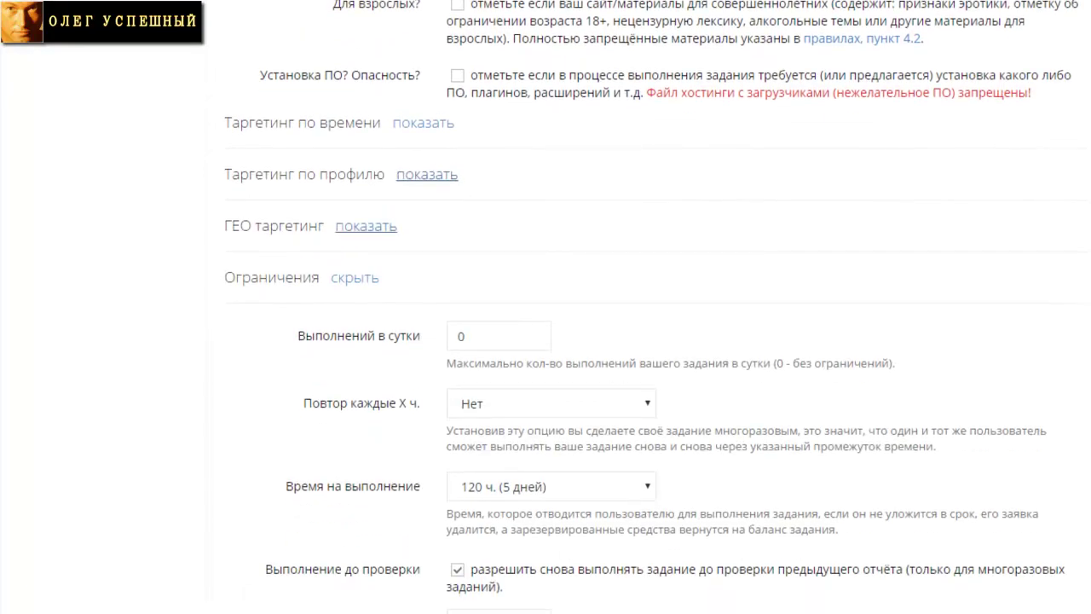
{"action": "left_click", "coordinate": [365, 226]}
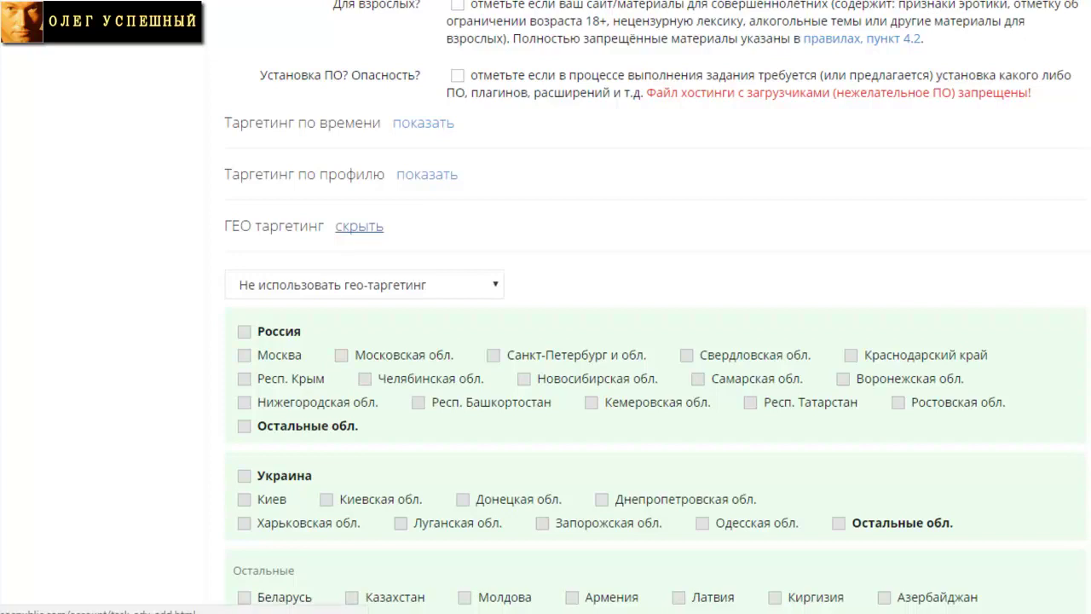
{"action": "left_click", "coordinate": [359, 226]}
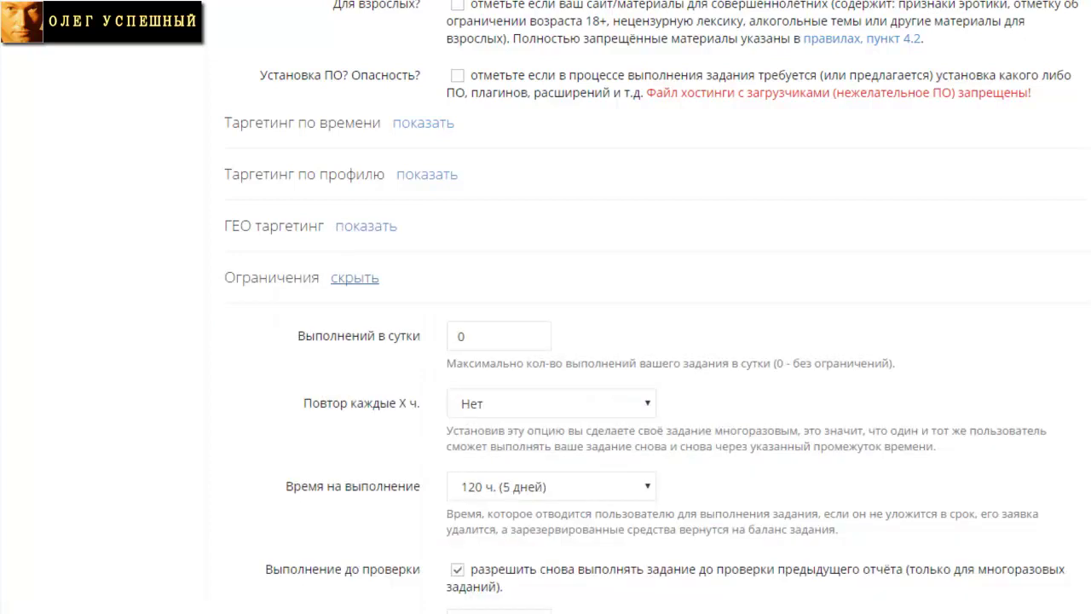
- Check the task's repeat interval choices, keeping "Нет", and set the time allowed for completion to "1 ч."
{"action": "scroll", "coordinate": [545, 340], "scroll_direction": "down", "scroll_amount": 3}
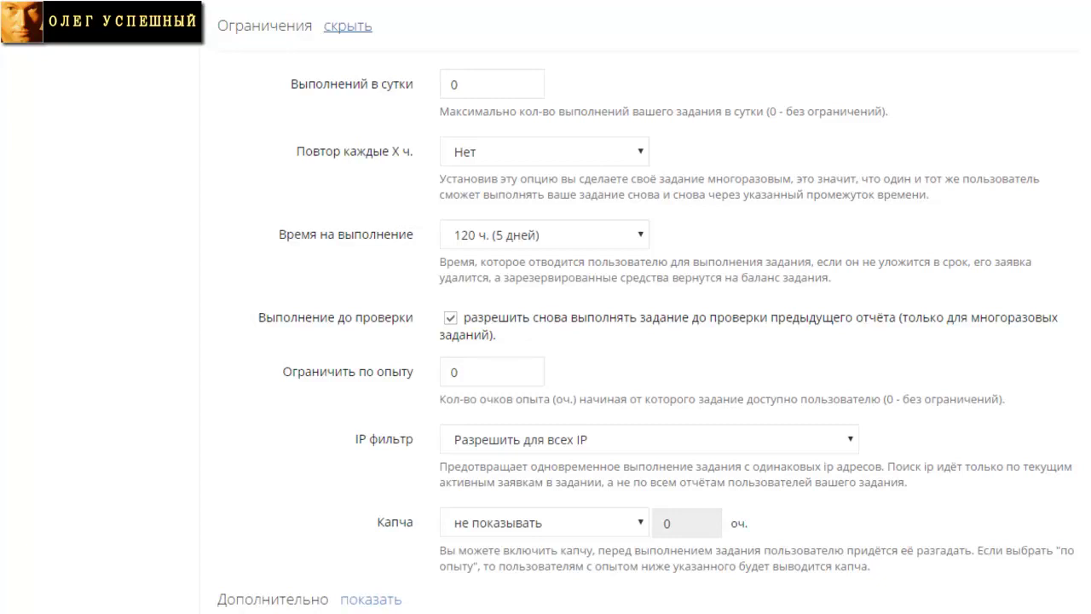
{"action": "left_click", "coordinate": [544, 152]}
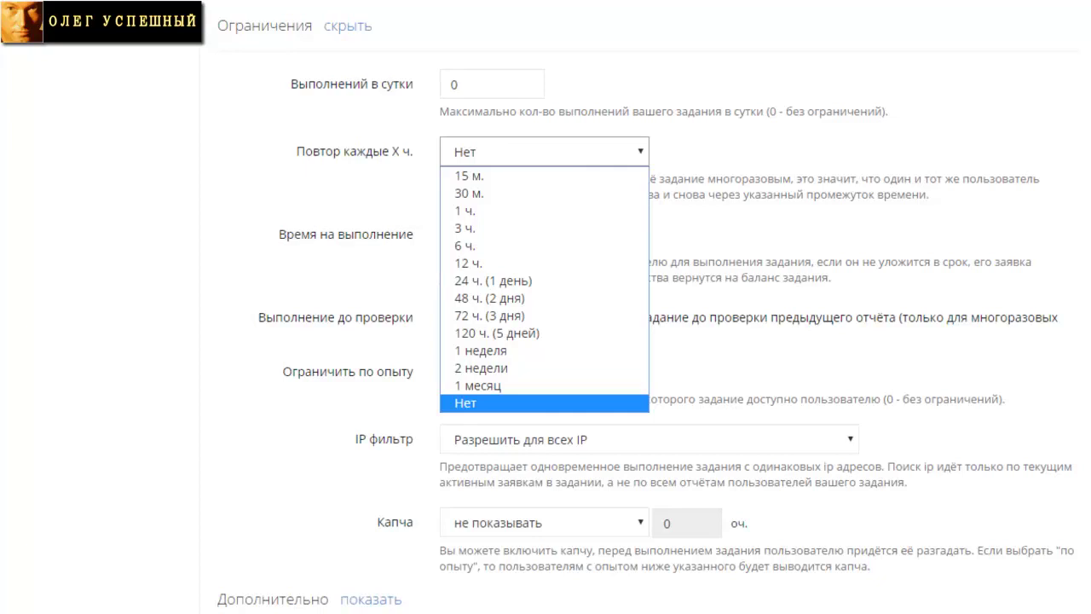
{"action": "key", "text": "Escape"}
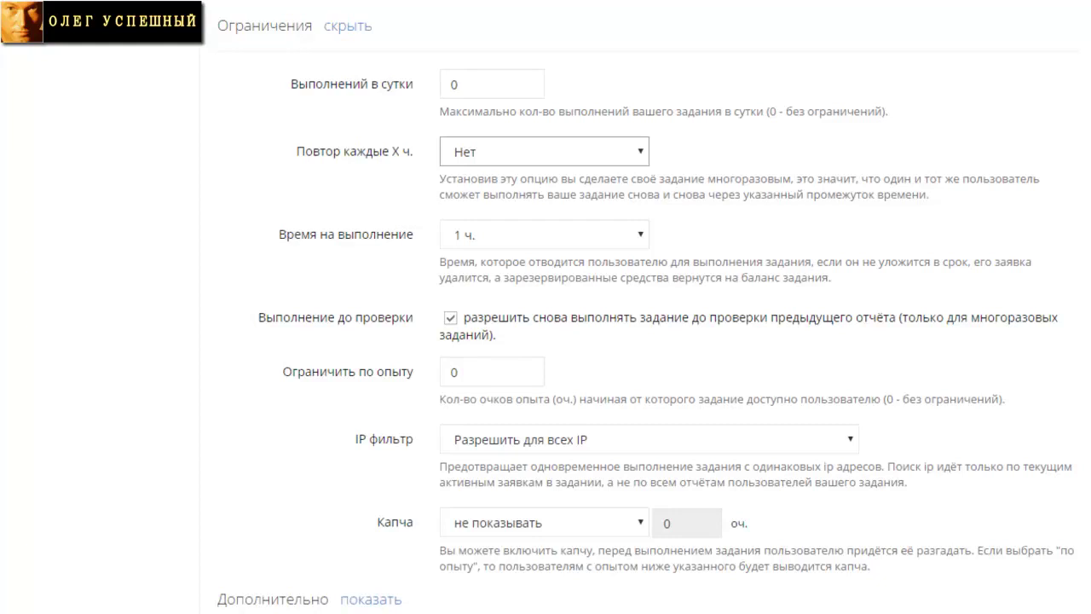
- Examine the available completion time options, from "15 м." to "1 месяц", without choosing a different one
{"action": "left_click", "coordinate": [543, 234]}
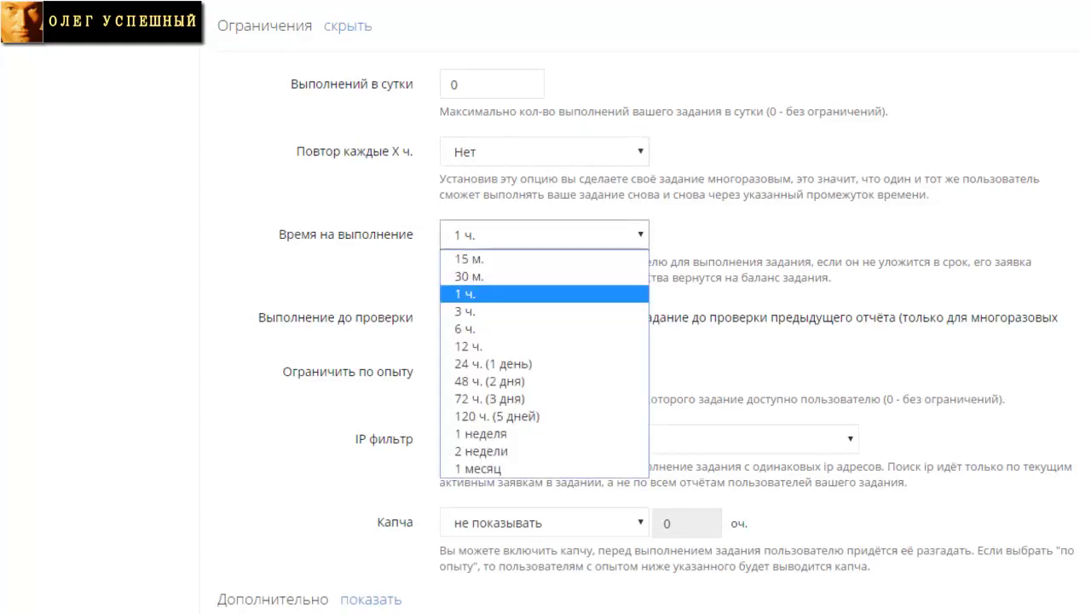
{"action": "key", "text": "Up"}
{"action": "key", "text": "Up"}
{"action": "key", "text": "Down"}
{"action": "key", "text": "Down"}
{"action": "key", "text": "Down"}
{"action": "key", "text": "Down"}
{"action": "key", "text": "Down"}
{"action": "key", "text": "Down"}
{"action": "key", "text": "Down"}
{"action": "key", "text": "Down"}
{"action": "key", "text": "Down"}
{"action": "key", "text": "Down"}
{"action": "key", "text": "Down"}
{"action": "key", "text": "Down"}
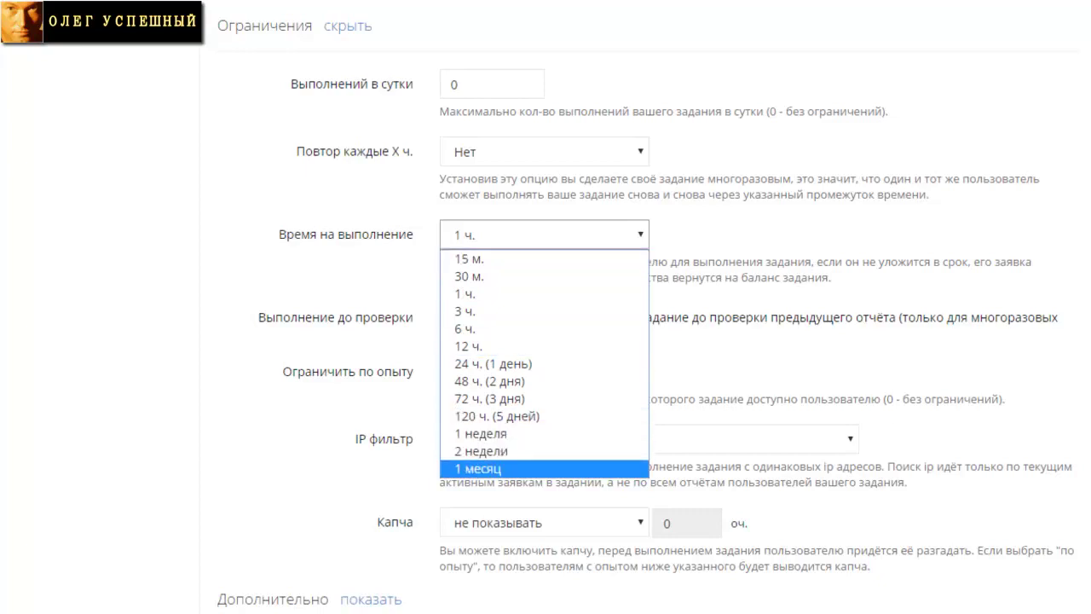
{"action": "key", "text": "Up"}
{"action": "key", "text": "Up"}
{"action": "key", "text": "Up"}
{"action": "key", "text": "Up"}
{"action": "key", "text": "Up"}
{"action": "key", "text": "Up"}
{"action": "key", "text": "Up"}
{"action": "key", "text": "Up"}
{"action": "key", "text": "Up"}
{"action": "key", "text": "Up"}
{"action": "key", "text": "Up"}
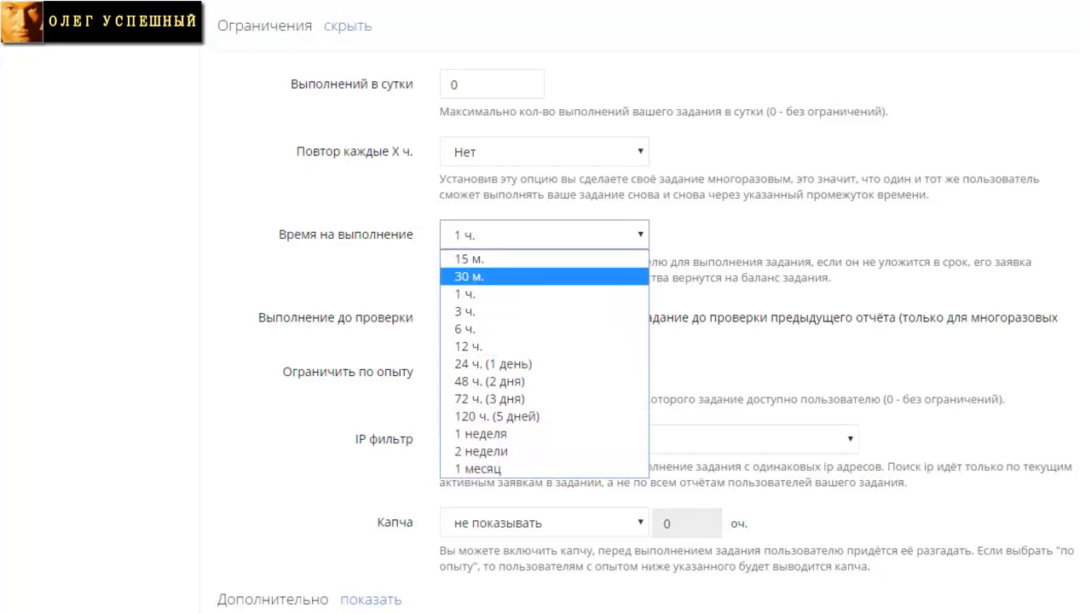
{"action": "key", "text": "Down"}
{"action": "key", "text": "Up"}
{"action": "key", "text": "Up"}
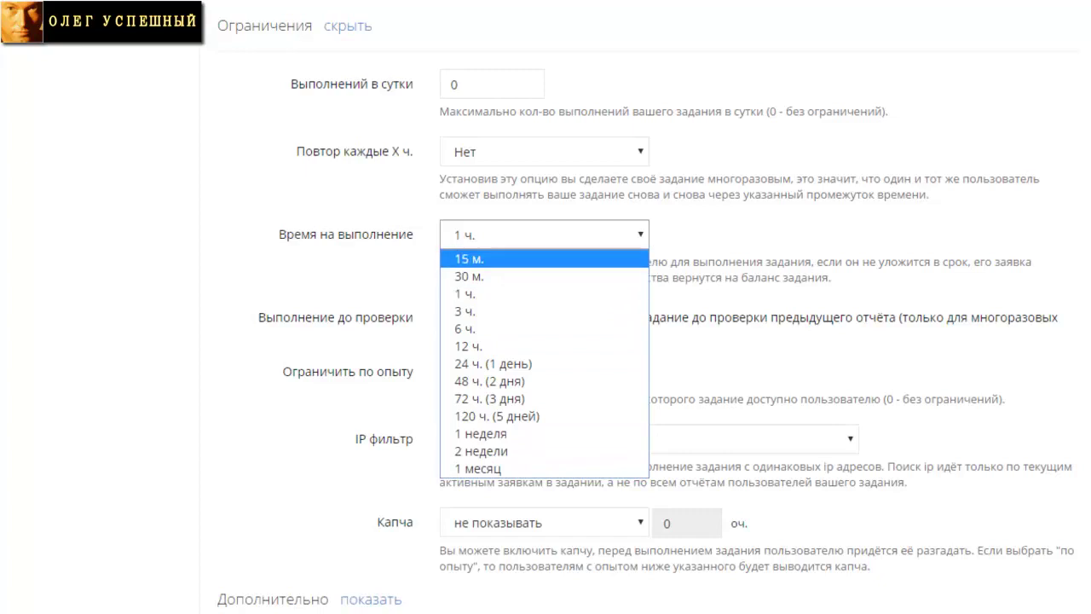
{"action": "key", "text": "Escape"}
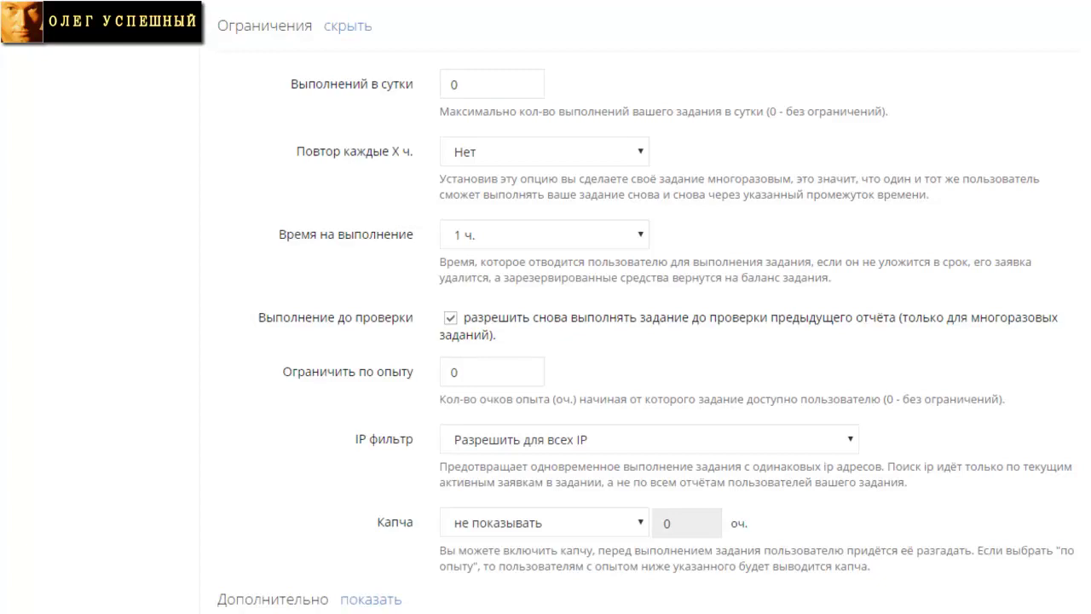
- Disallow repeat completion before the previous report is checked, and set the IP filter to "Запрещать выполнение при полном совпадении IP"
{"action": "left_click", "coordinate": [449, 317]}
{"action": "key", "text": "alt+Down"}
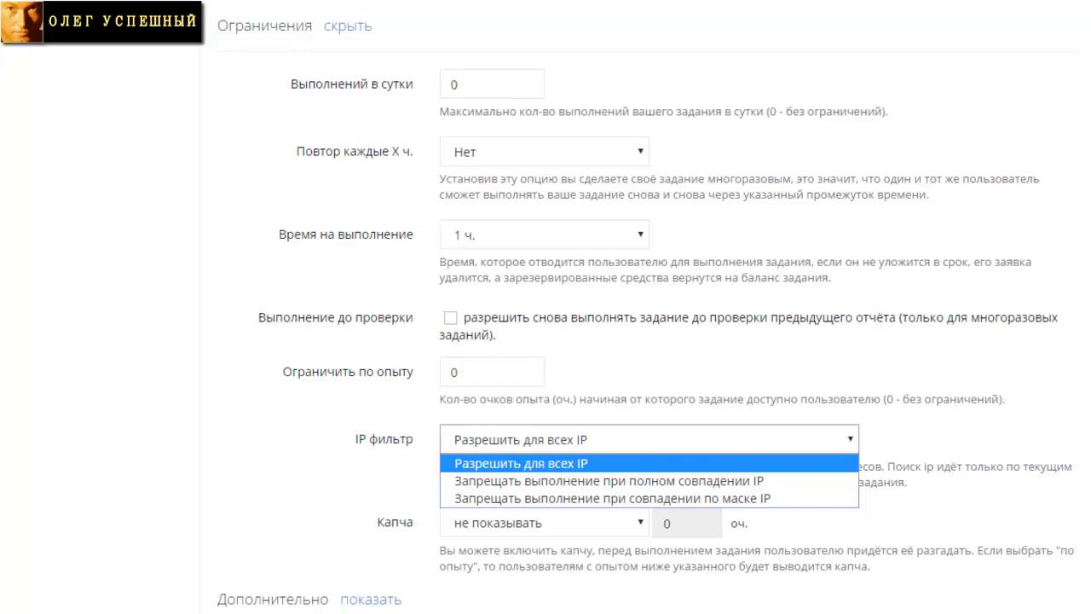
{"action": "key", "text": "Down"}
{"action": "key", "text": "Return"}
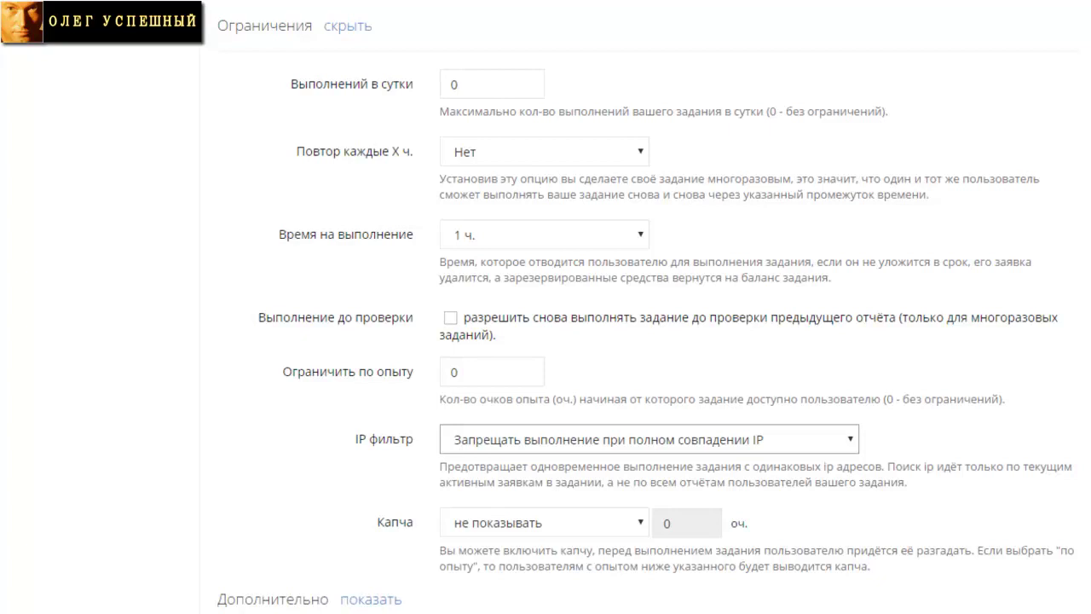
{"action": "scroll", "coordinate": [546, 307], "scroll_direction": "down", "scroll_amount": 5}
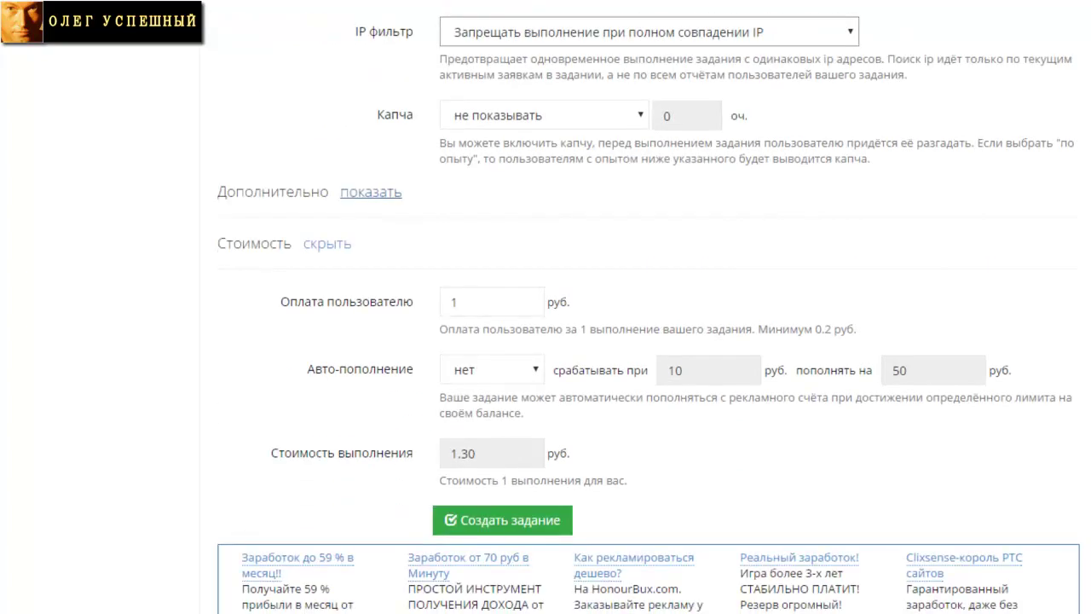
- Examine the additional restrictions, including the referral filter choices with "Показывать всем" kept, and the payment per user field
{"action": "left_click", "coordinate": [371, 192]}
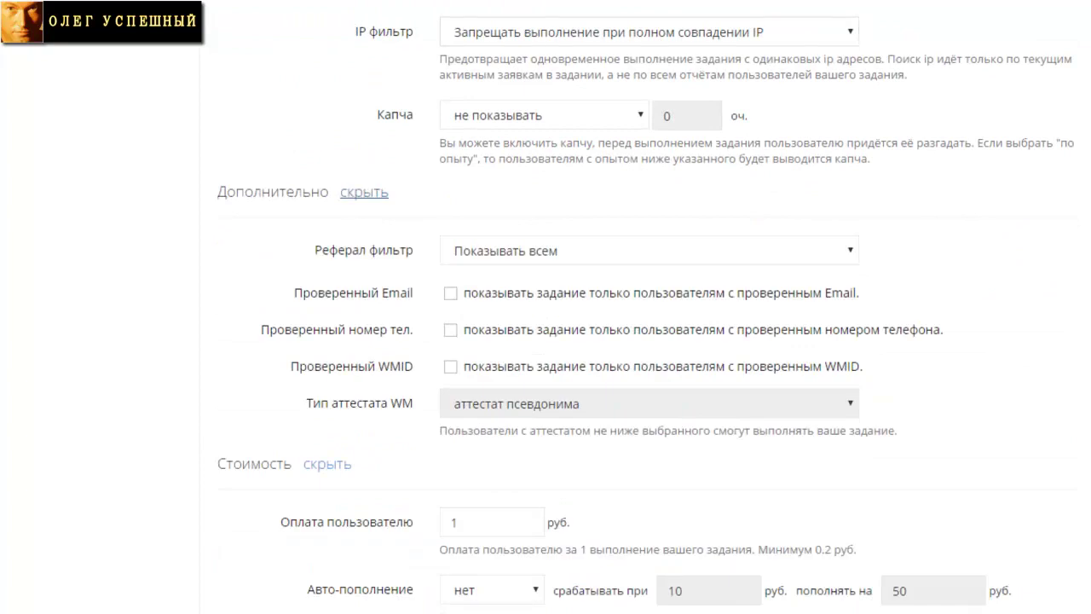
{"action": "left_click", "coordinate": [648, 249]}
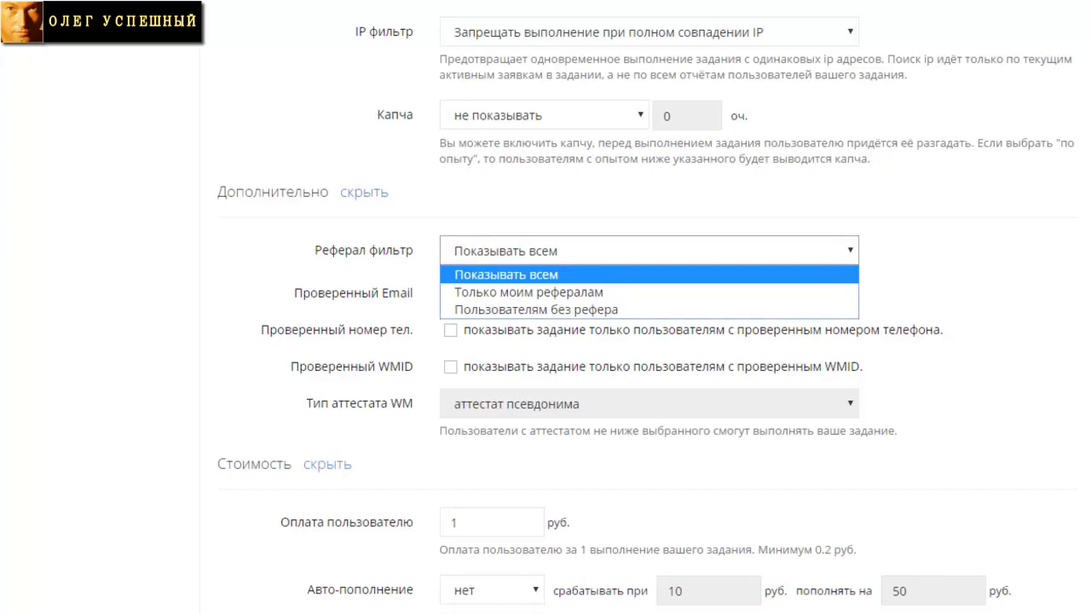
{"action": "key", "text": "Escape"}
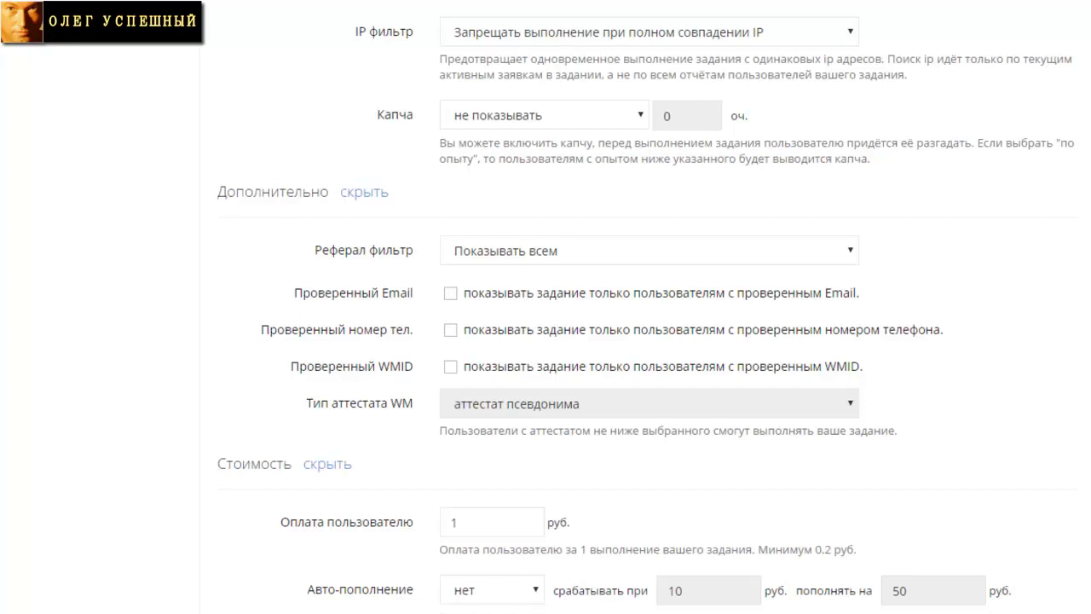
{"action": "scroll", "coordinate": [648, 341], "scroll_direction": "down", "scroll_amount": 3}
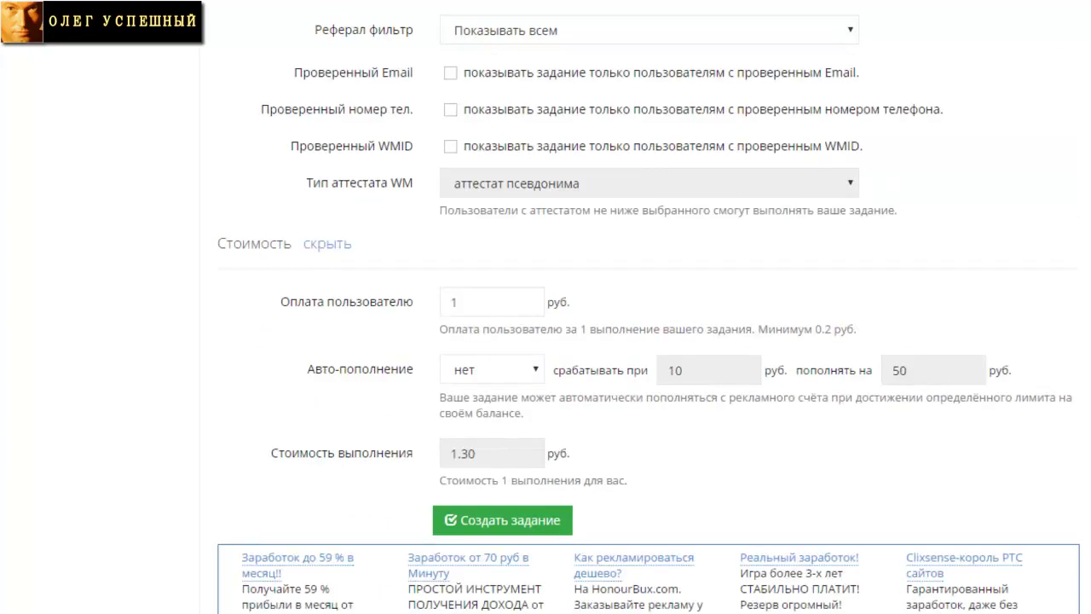
{"action": "left_click", "coordinate": [458, 302]}
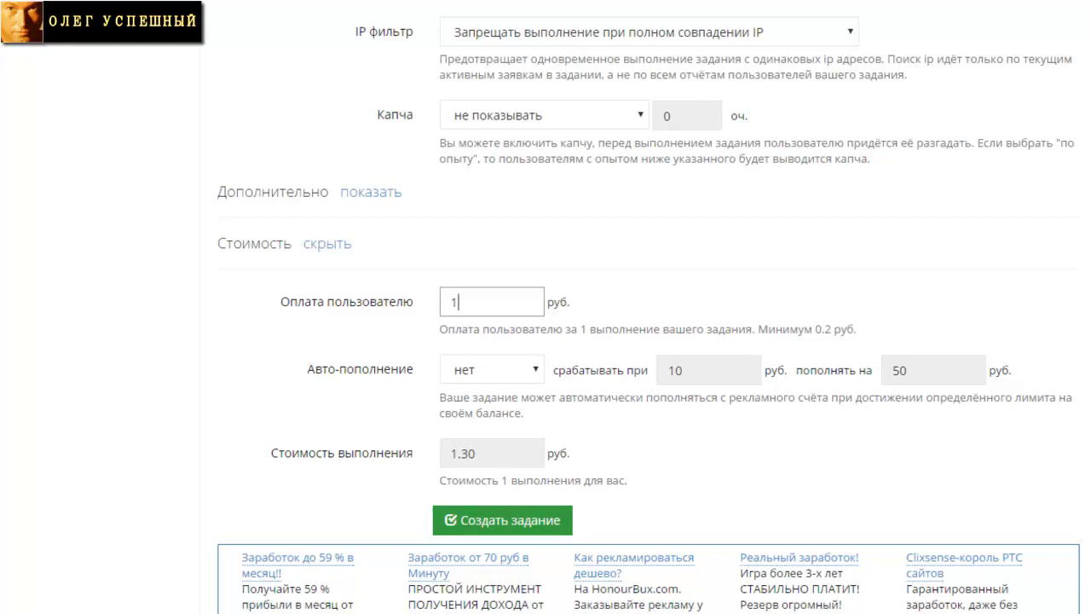
- Open the finished reports of the task "Репост и подписка. Задание на 5 секунд" and copy the profile link from the first report
{"action": "key", "text": "Return"}
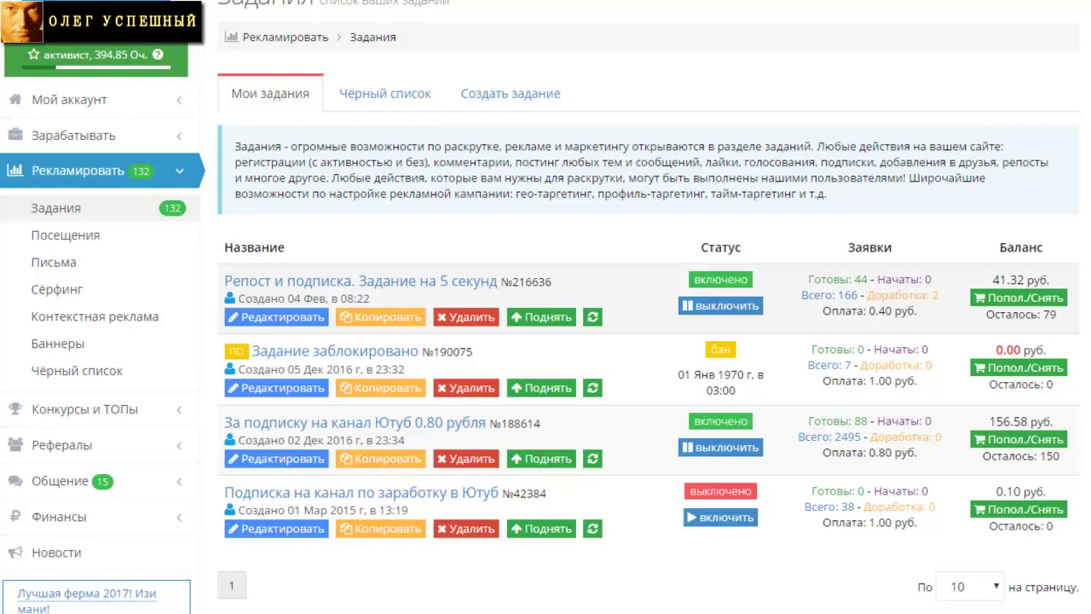
{"action": "left_click", "coordinate": [837, 279]}
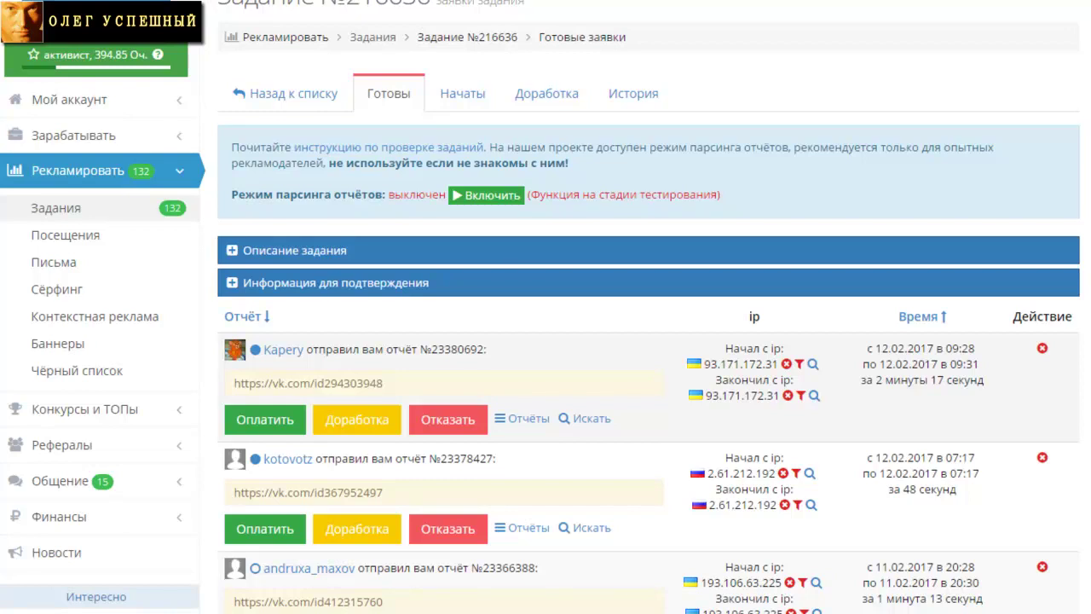
{"action": "left_click_drag", "start_coordinate": [384, 382], "coordinate": [233, 383]}
{"action": "key", "text": "ctrl+c"}
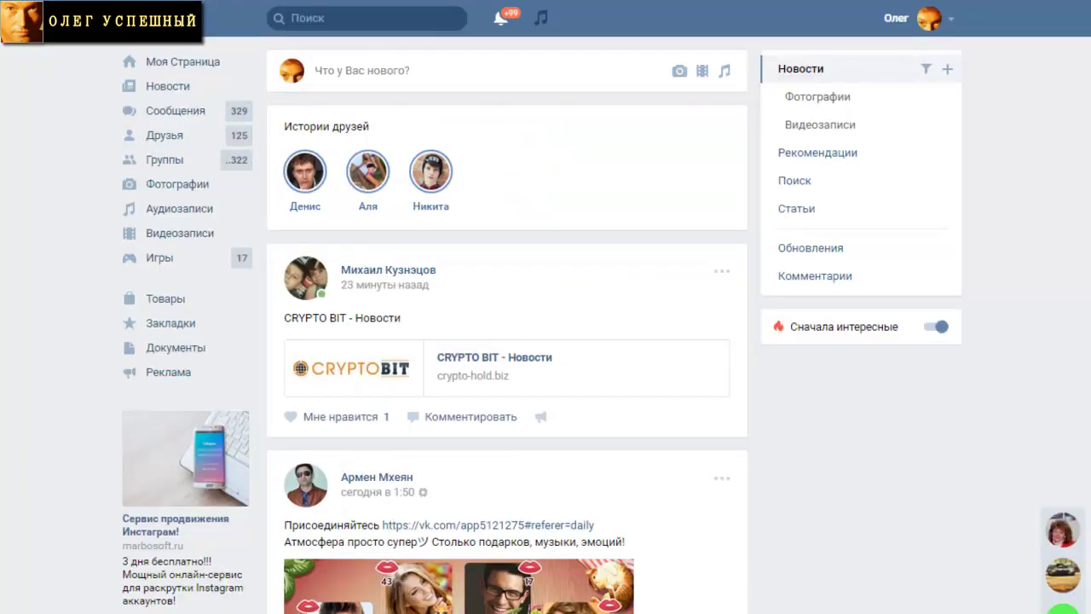
- Switch to VK, open the profile at the copied link and copy the profile owner's full name
{"action": "right_click", "coordinate": [379, 2]}
{"action": "left_click", "coordinate": [401, 71]}
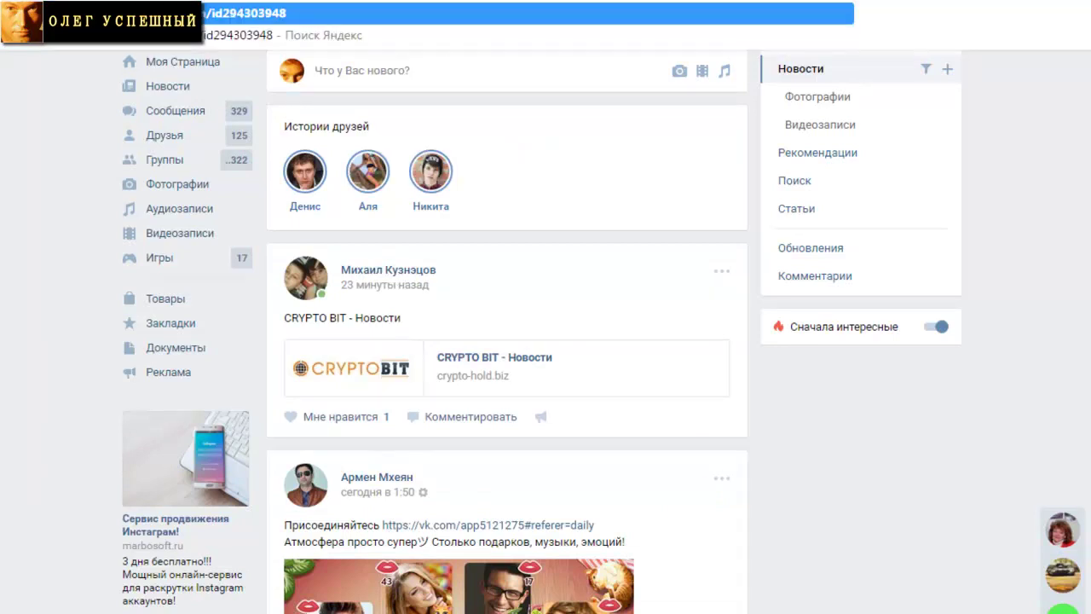
{"action": "key", "text": "Return"}
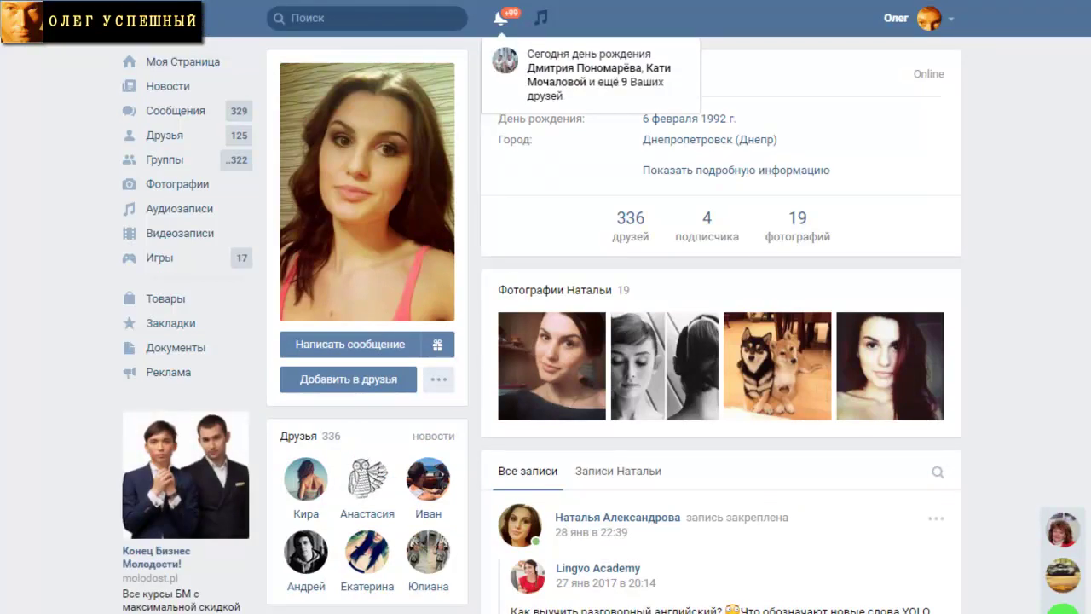
{"action": "left_click_drag", "start_coordinate": [682, 74], "coordinate": [498, 73]}
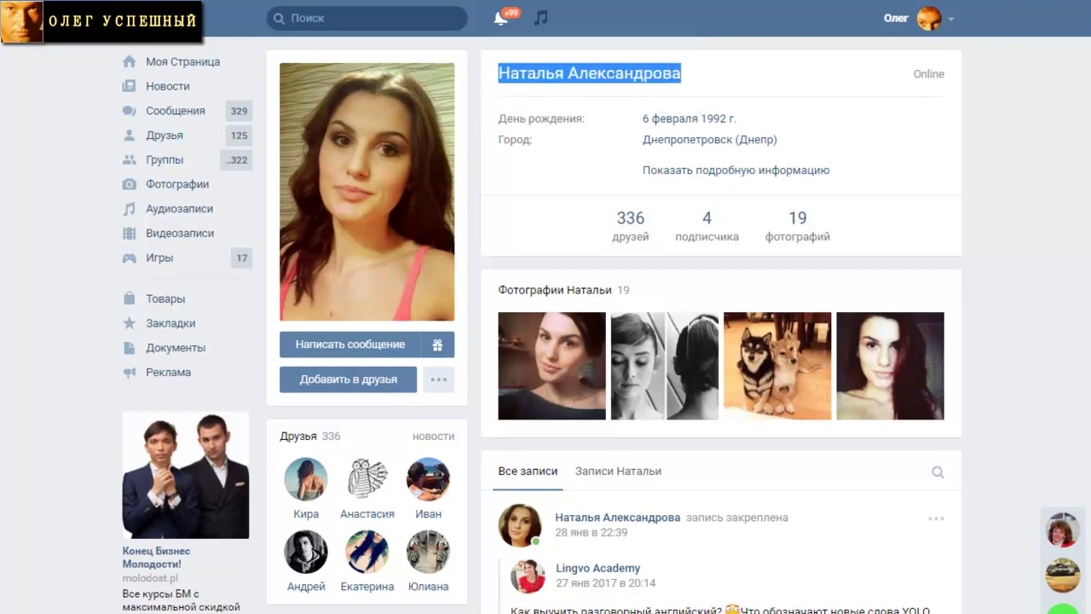
{"action": "right_click", "coordinate": [504, 70]}
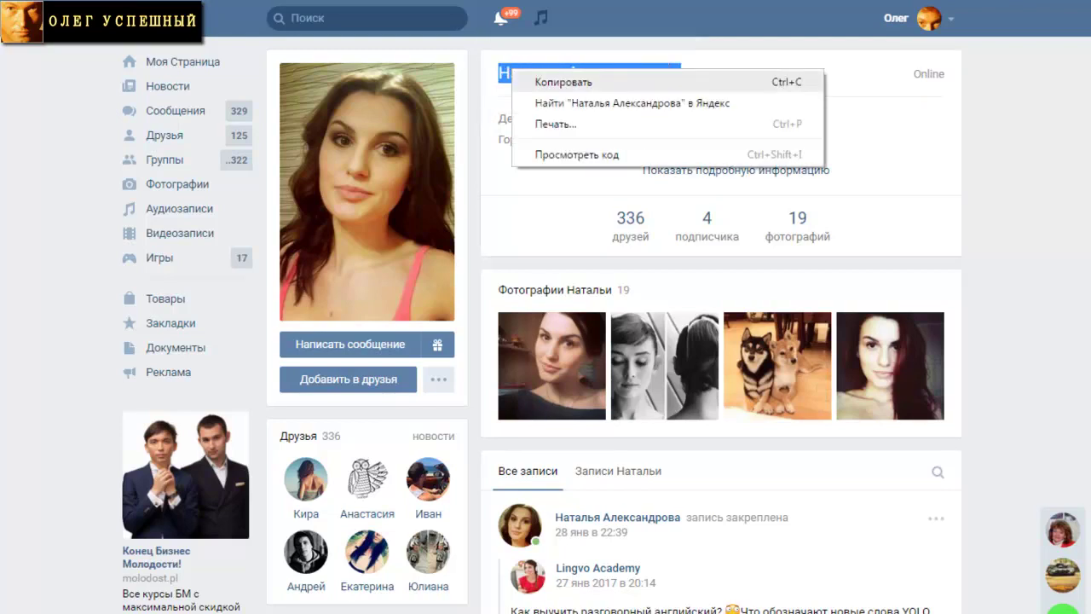
{"action": "left_click", "coordinate": [565, 80]}
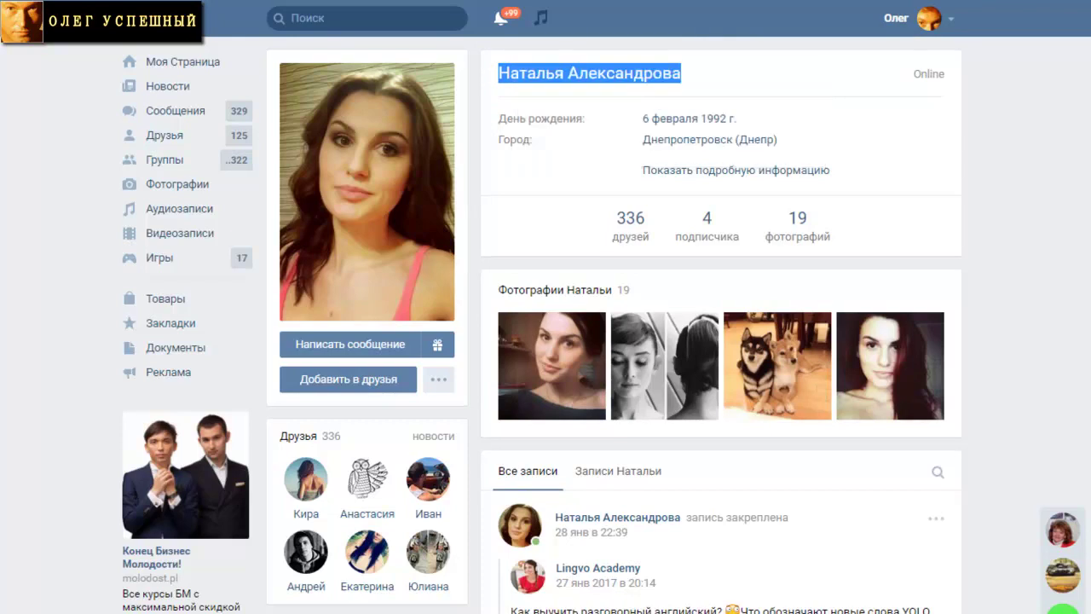
- Check the posts on the profile's wall for the contest repost the task requires
{"action": "scroll", "coordinate": [721, 341], "scroll_direction": "down", "scroll_amount": 8}
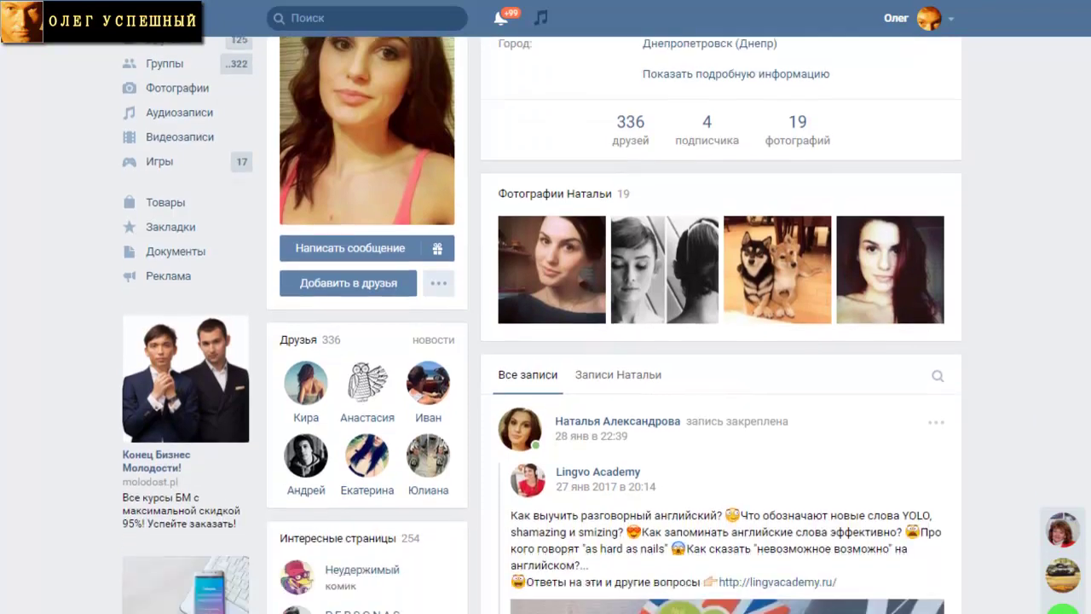
{"action": "scroll", "coordinate": [721, 341], "scroll_direction": "down", "scroll_amount": 3}
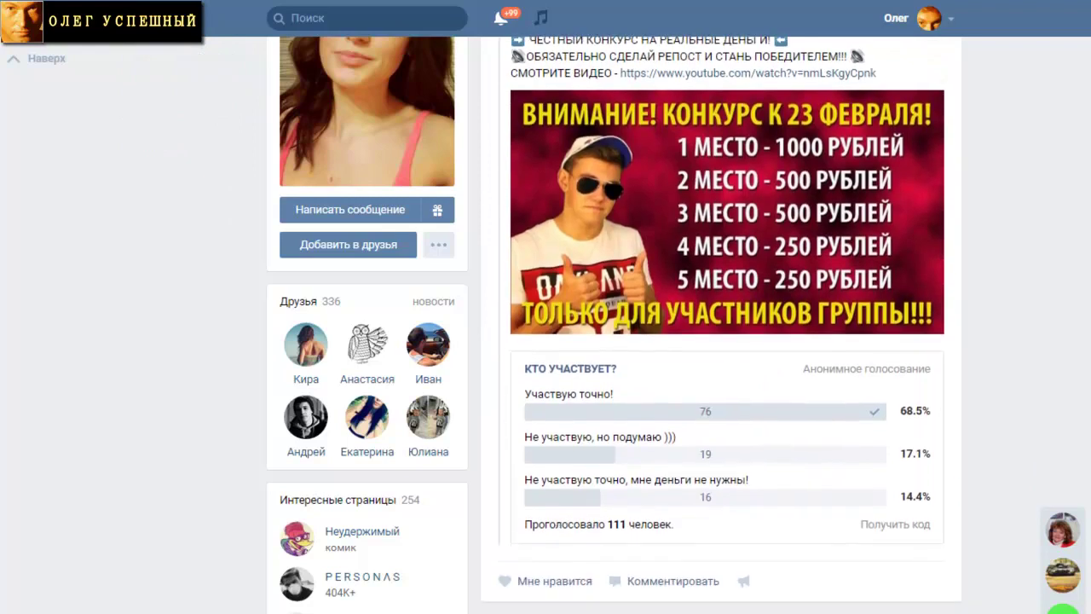
{"action": "scroll", "coordinate": [721, 340], "scroll_direction": "up", "scroll_amount": 2}
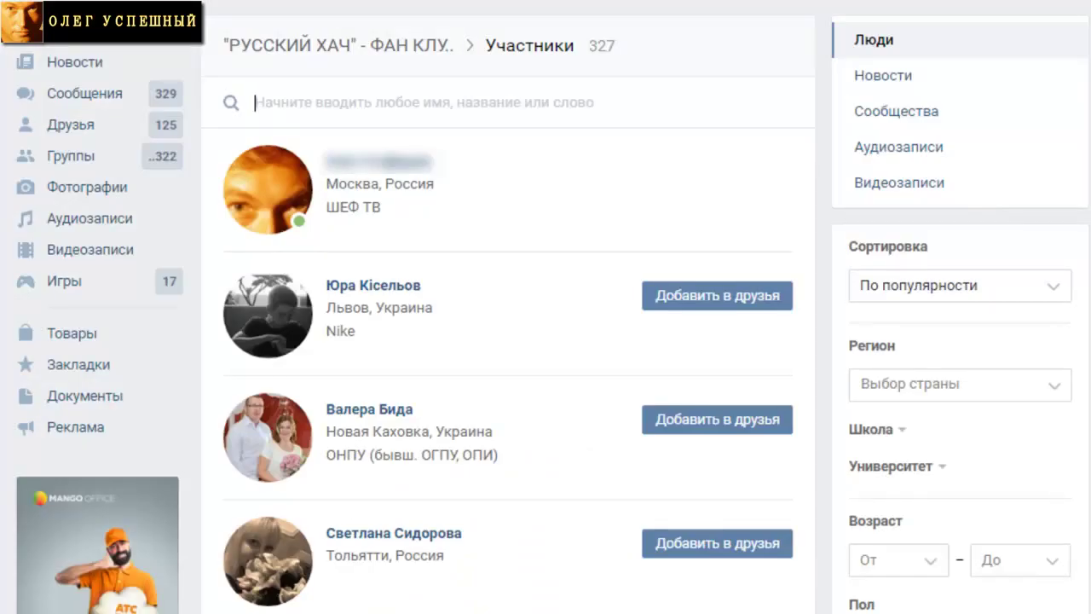
- Search the members of the VK group "РУССКИЙ ХАЧ" for the copied profile name to check the subscription
{"action": "right_click", "coordinate": [294, 101]}
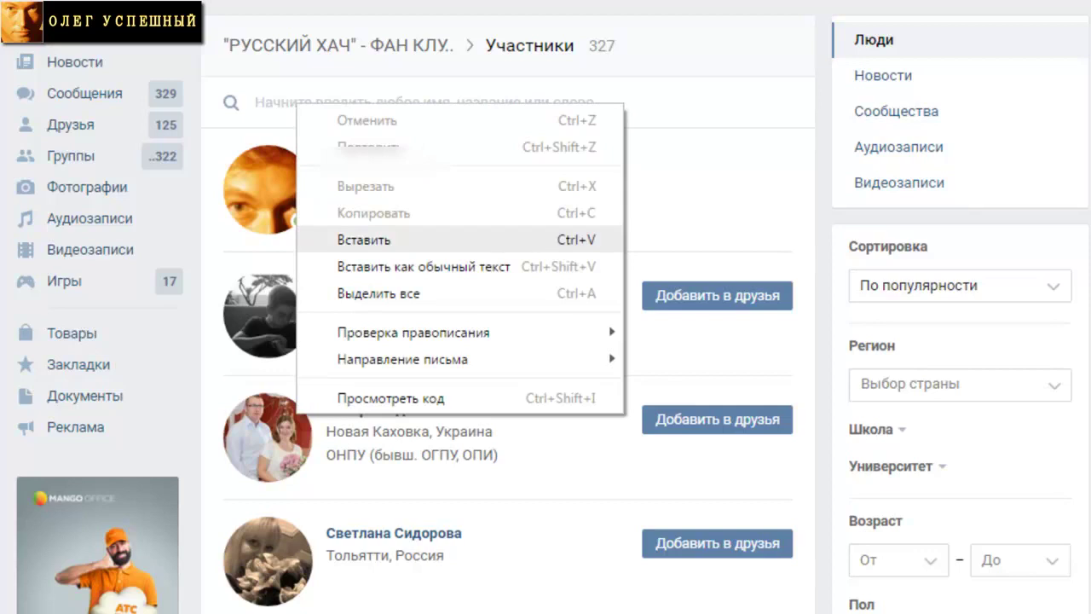
{"action": "left_click", "coordinate": [349, 239]}
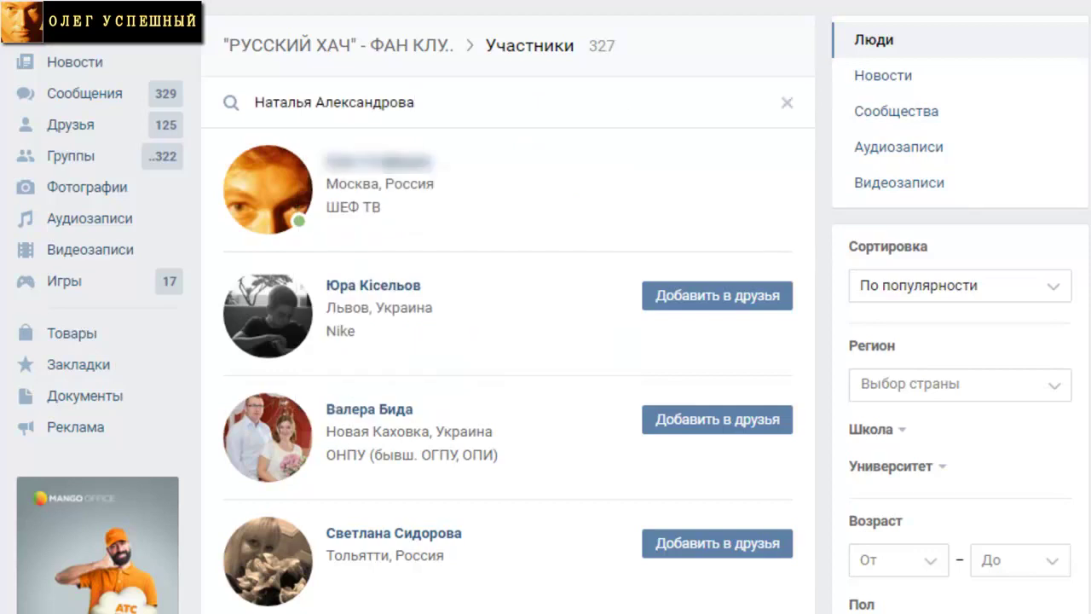
{"action": "key", "text": "Return"}
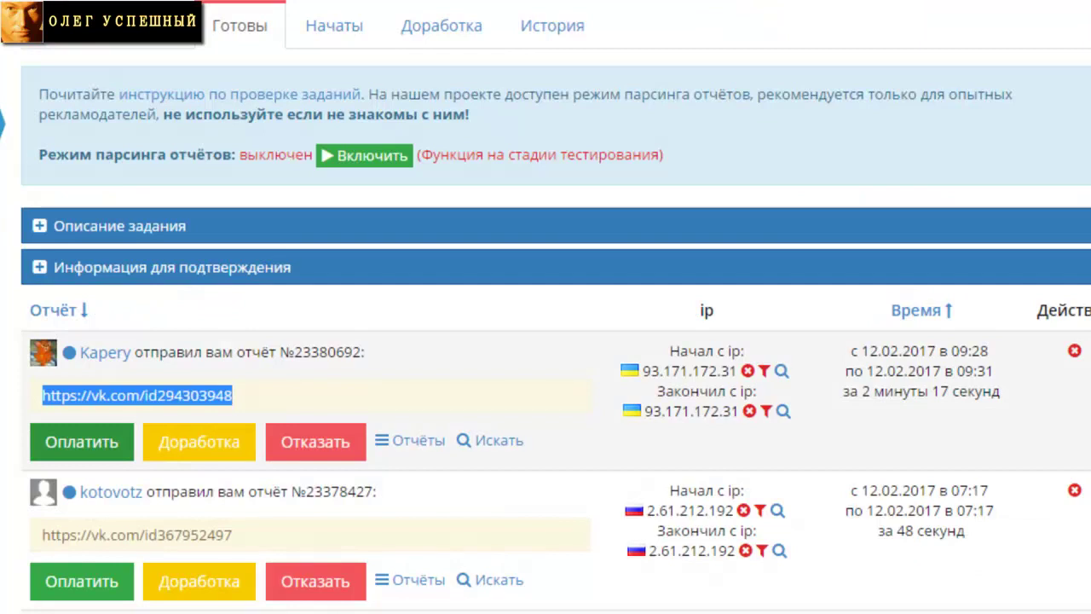
- Switch back to socpublic.com and approve payment for the first report in the finished list
{"action": "left_click", "coordinate": [81, 442]}
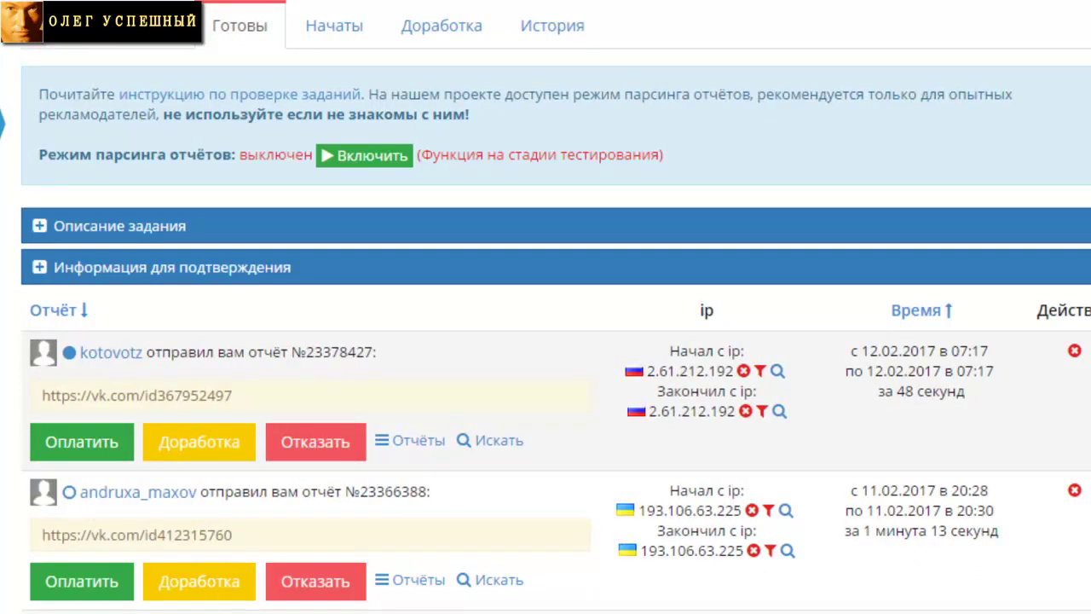